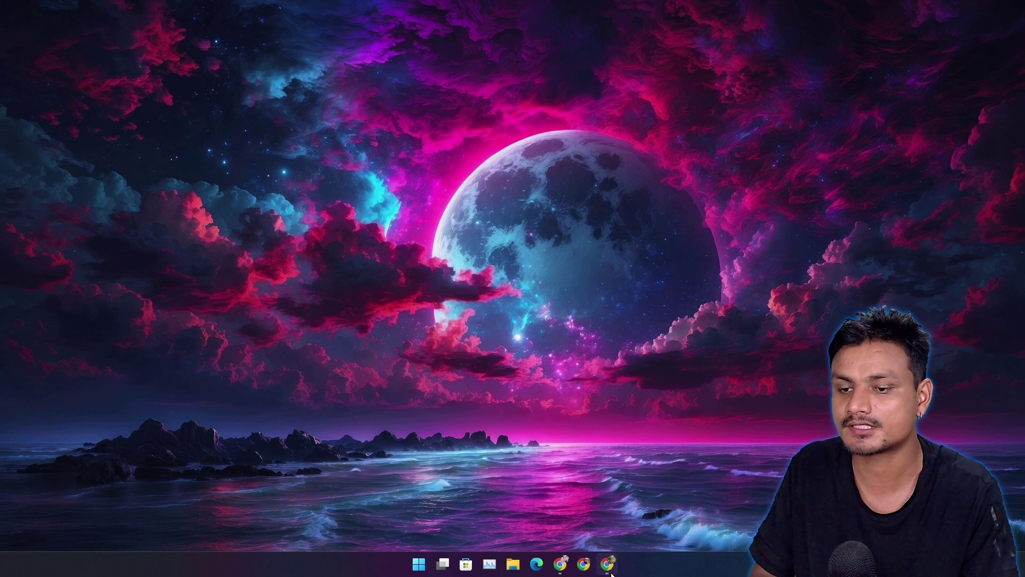
scroll(492, 288, "up", 4)
scroll(492, 289, "up", 1)
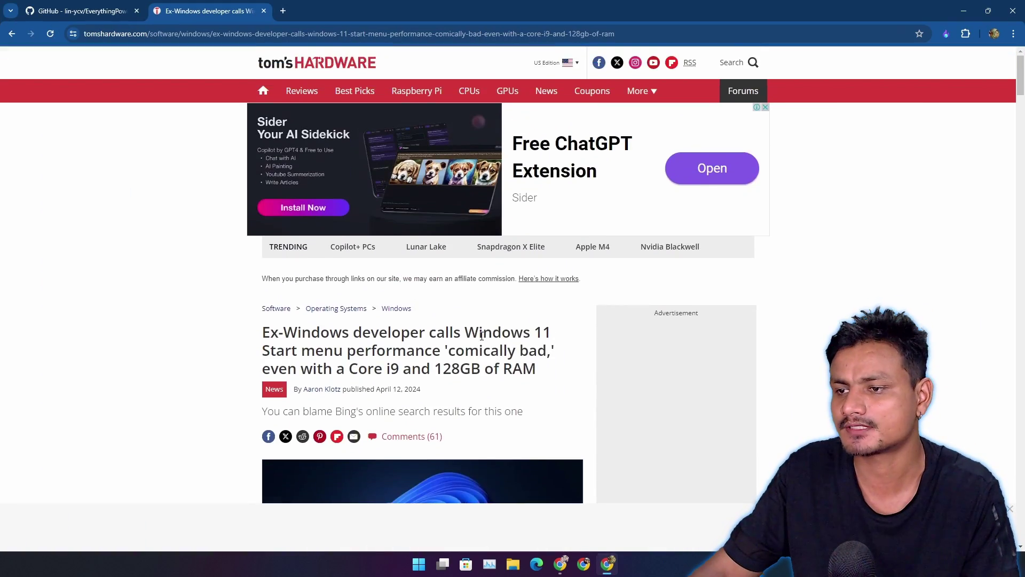
scroll(476, 315, "down", 3)
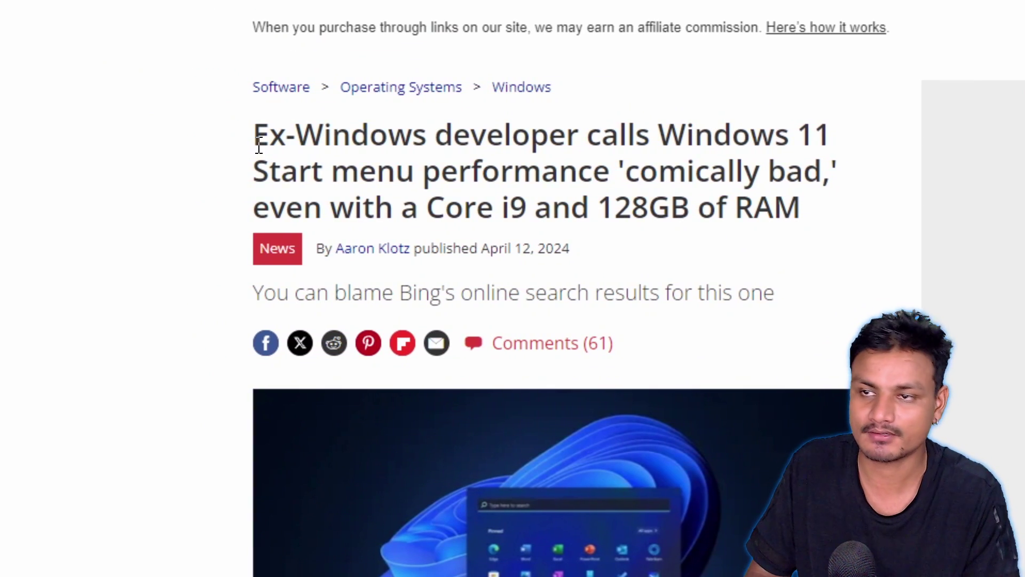
scroll(609, 289, "down", 4)
scroll(603, 285, "down", 1)
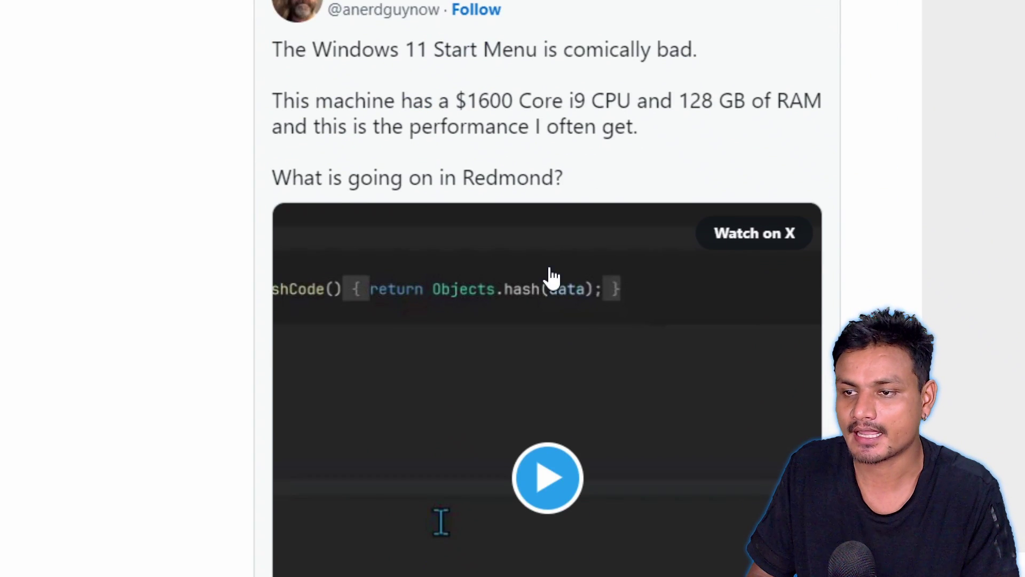
scroll(553, 277, "down", 2)
scroll(515, 270, "up", 2)
scroll(497, 269, "down", 2)
scroll(513, 289, "up", 2)
scroll(500, 279, "down", 2)
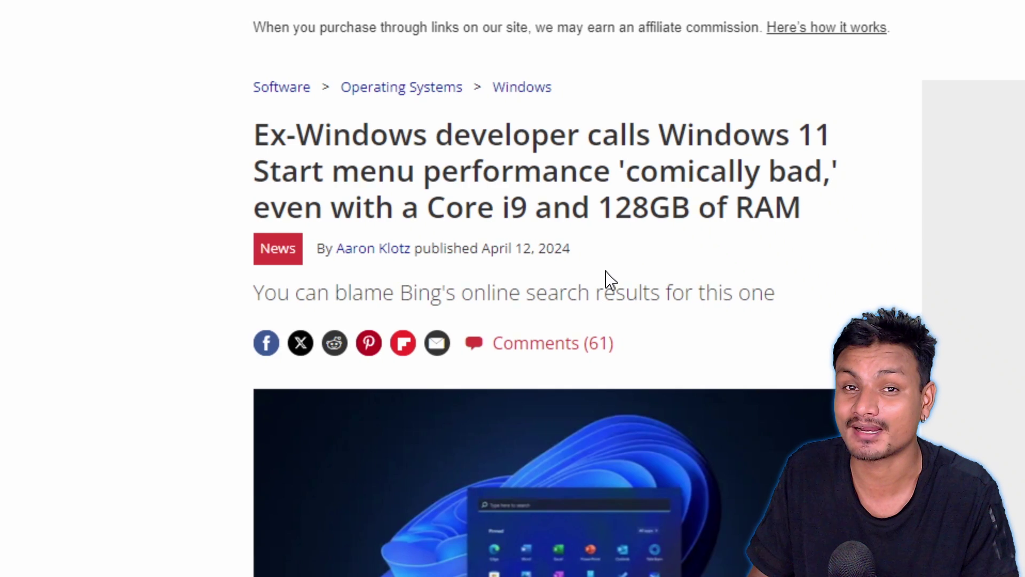
scroll(606, 280, "down", 5)
scroll(607, 280, "down", 5)
scroll(602, 275, "down", 4)
scroll(592, 270, "down", 3)
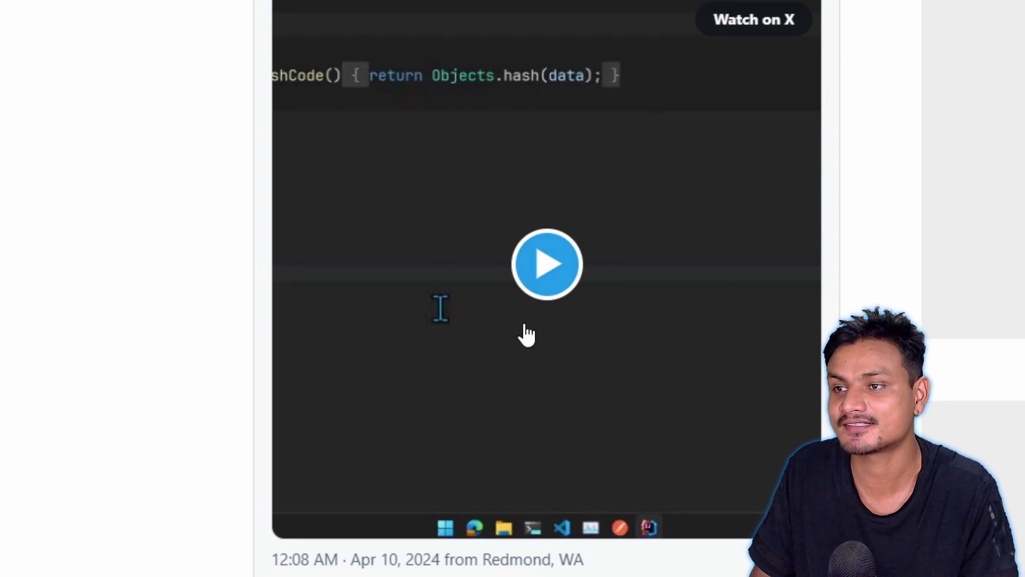
scroll(524, 333, "up", 3)
scroll(524, 334, "down", 3)
- Play the embedded tweet video showing the slow Start menu
left_click(557, 288)
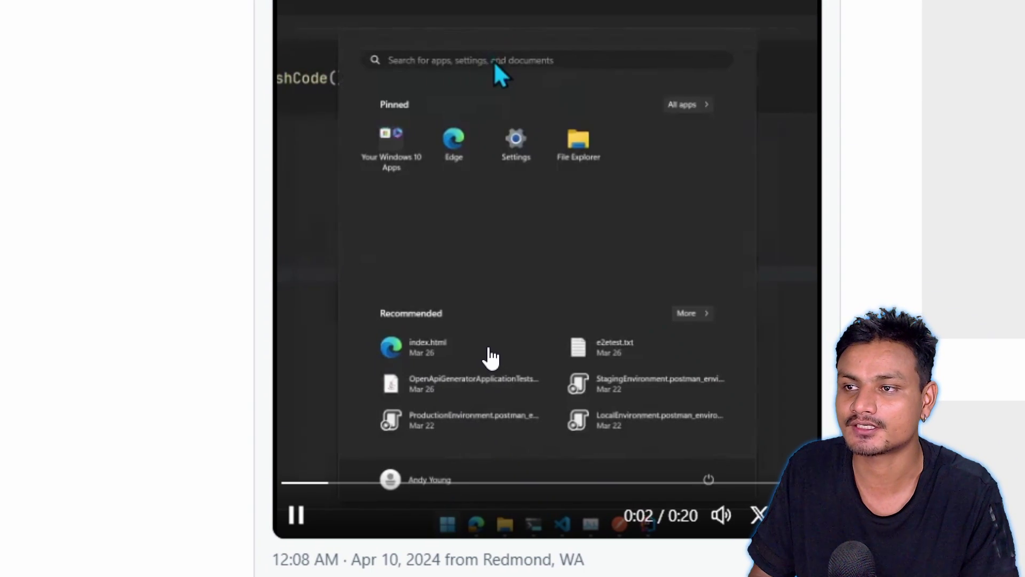
scroll(491, 355, "up", 1)
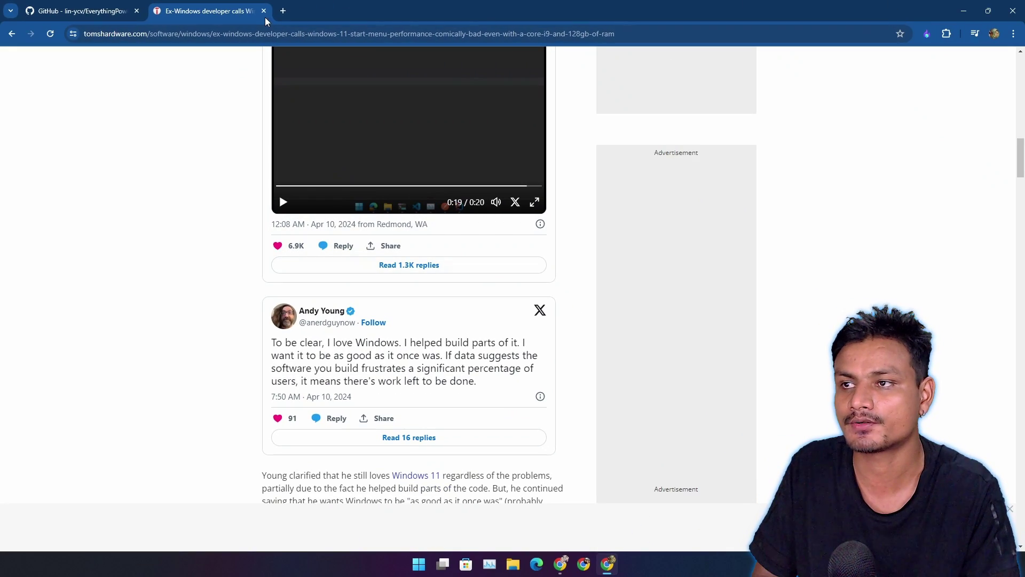
- Close the Tom's Hardware tab and minimize the browser to the desktop
left_click(263, 11)
left_click(961, 11)
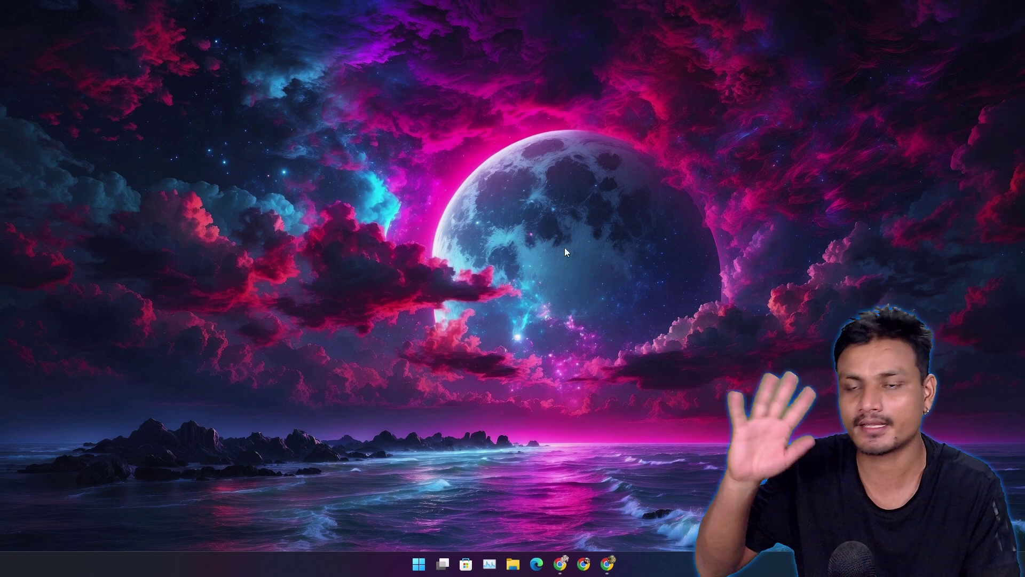
left_click(607, 563)
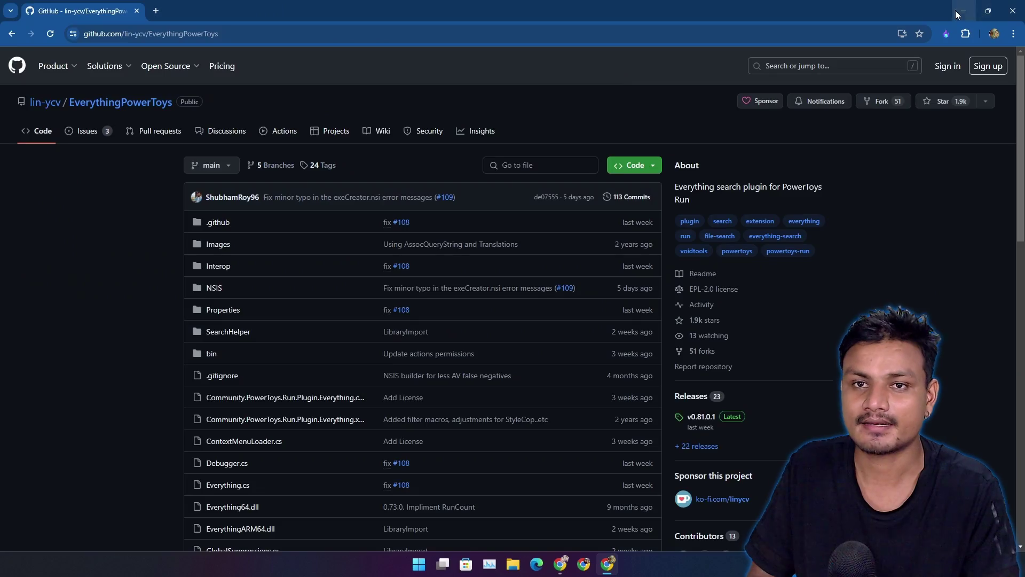
left_click(956, 11)
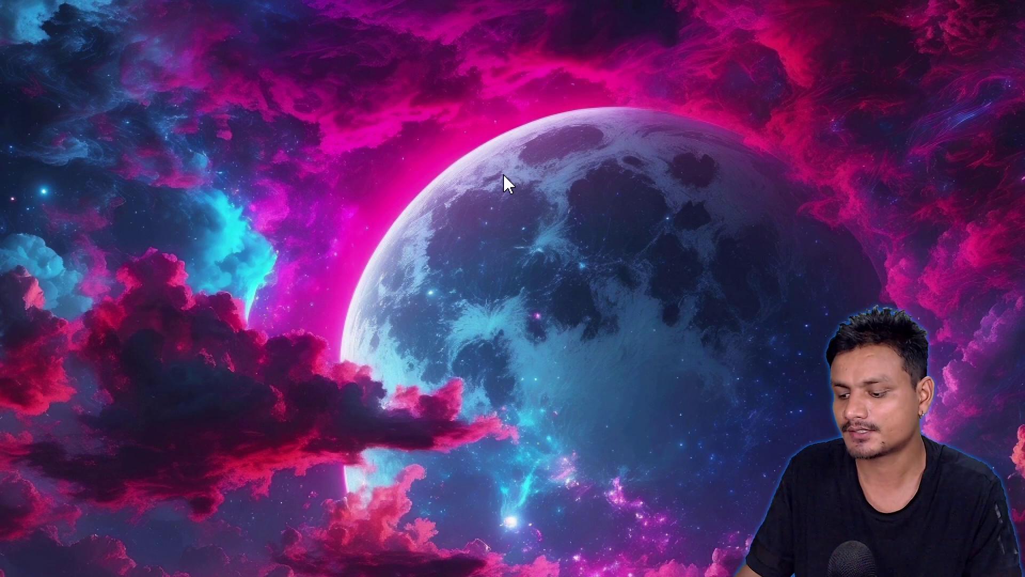
key("alt+space")
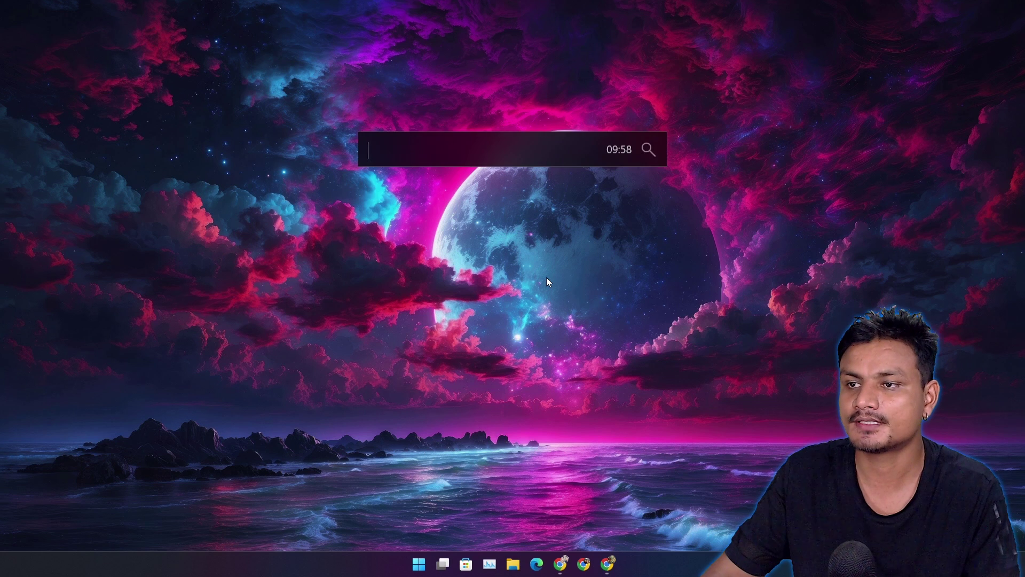
key("alt+space")
key("alt+space")
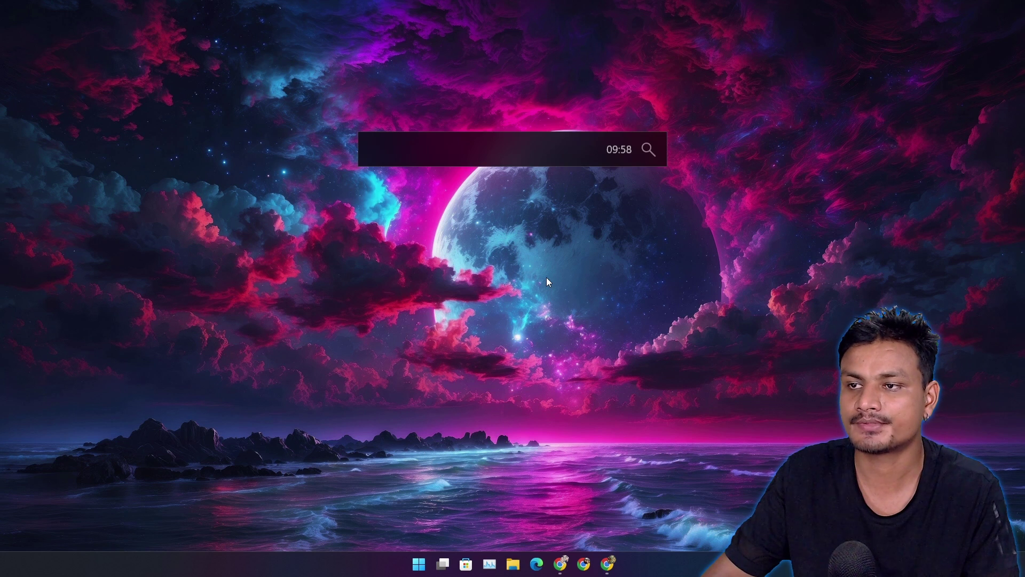
key("alt+space")
key("alt+space")
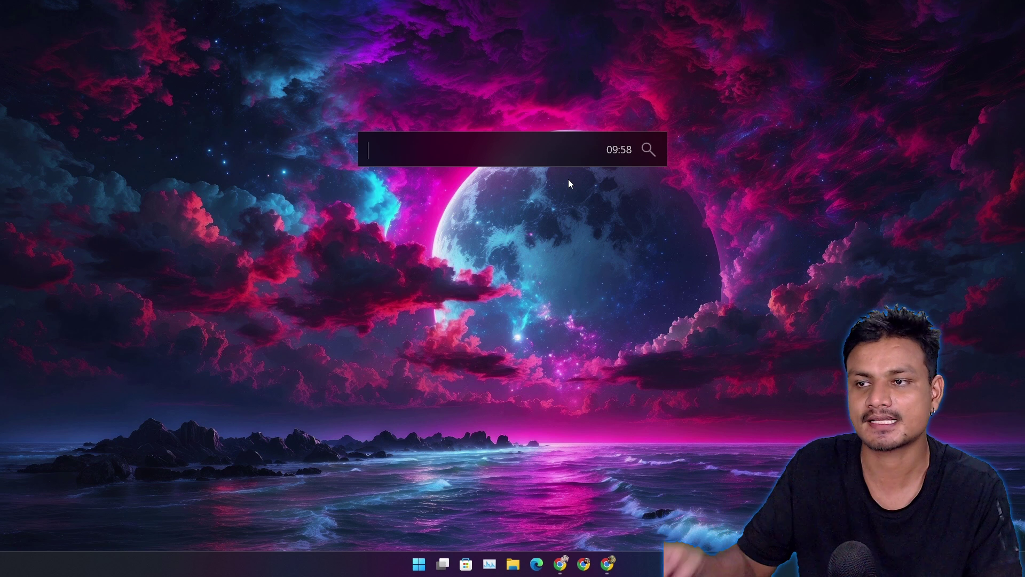
key("alt+space")
key("alt+space")
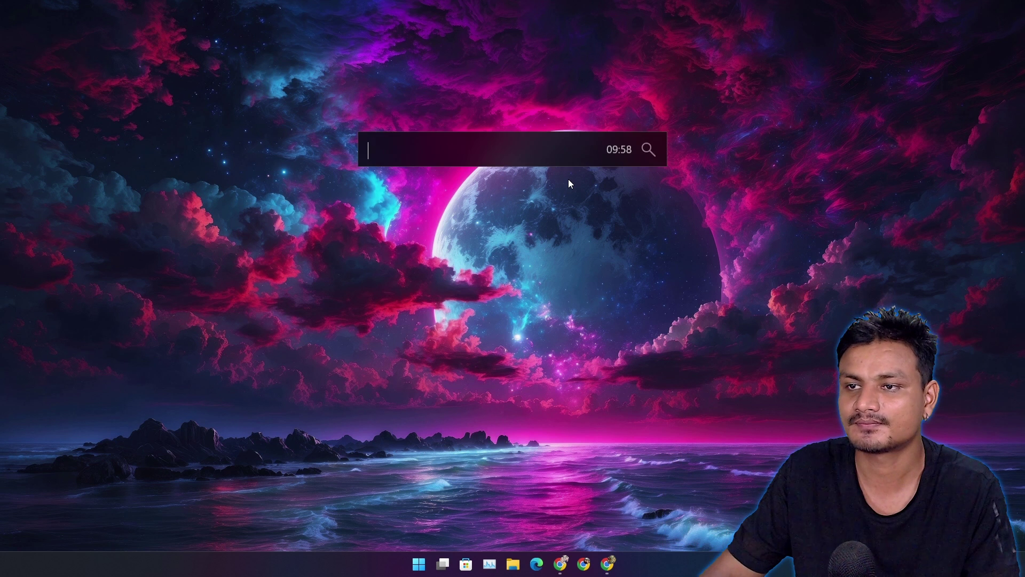
key("alt+space")
key("alt+space")
key("alt+space")
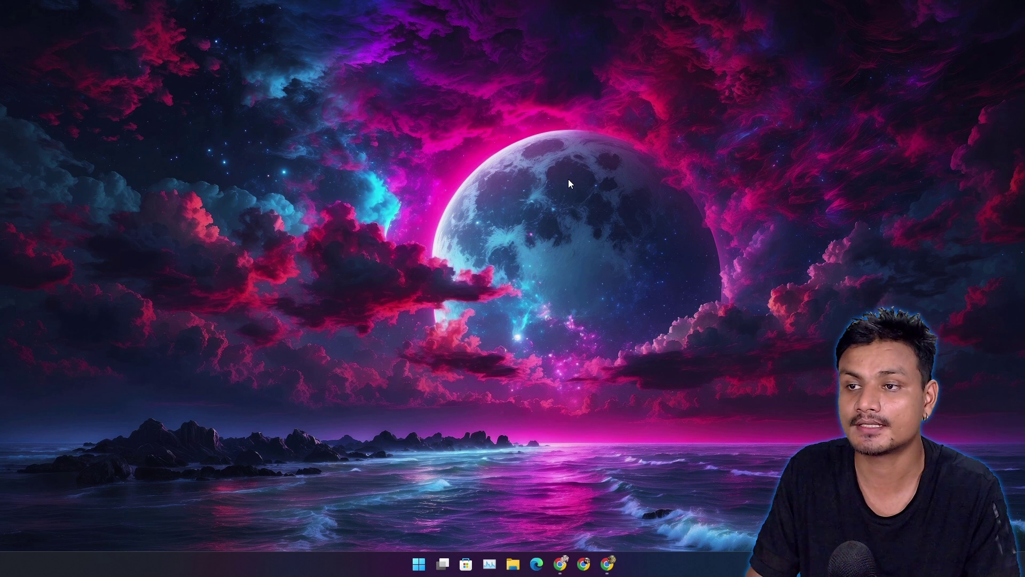
key("alt+space")
key("alt+space")
key("alt+space")
key("alt+space")
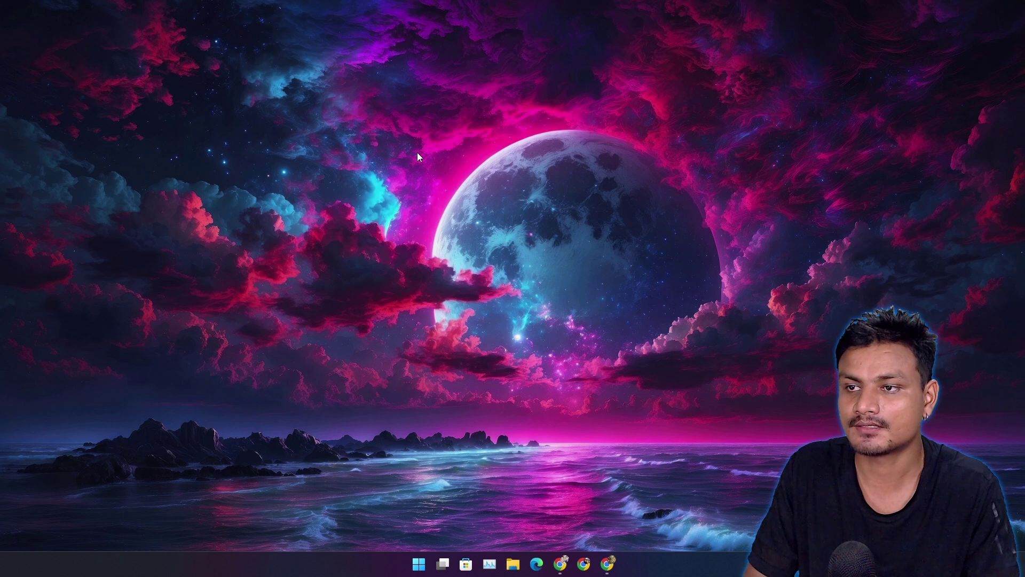
key("alt+space")
key("alt+space")
key("alt+space")
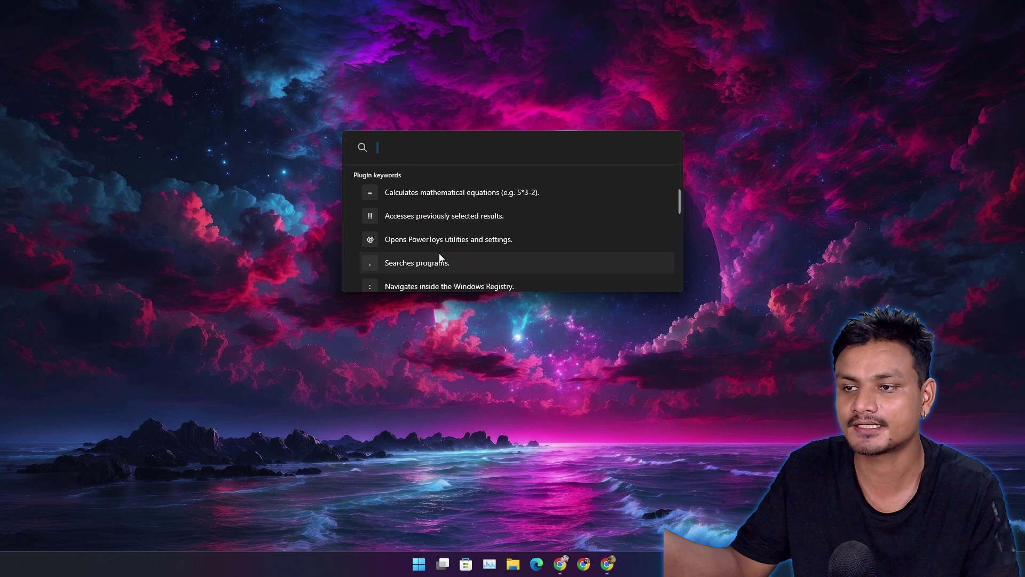
scroll(418, 259, "down", 1)
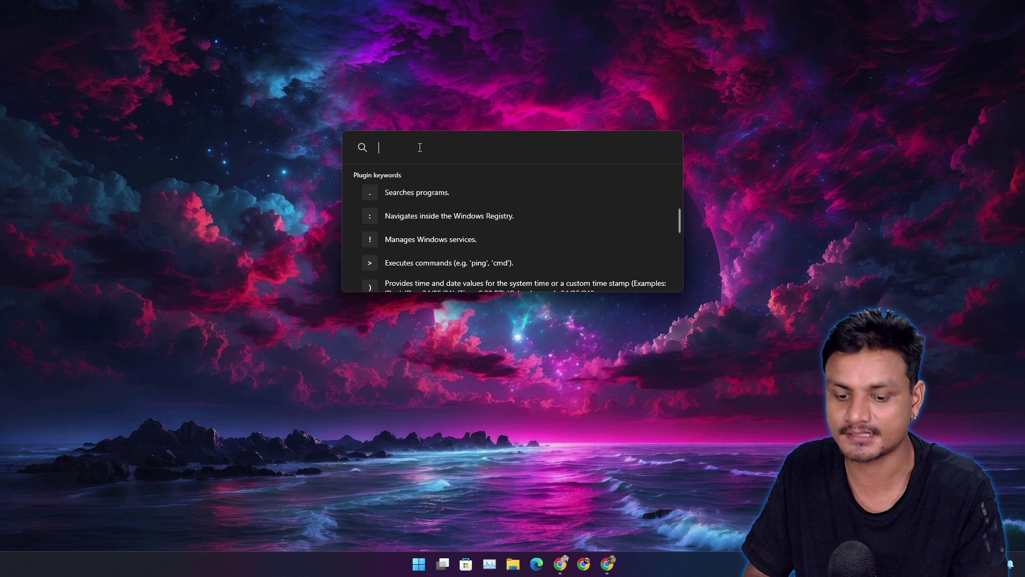
type(".")
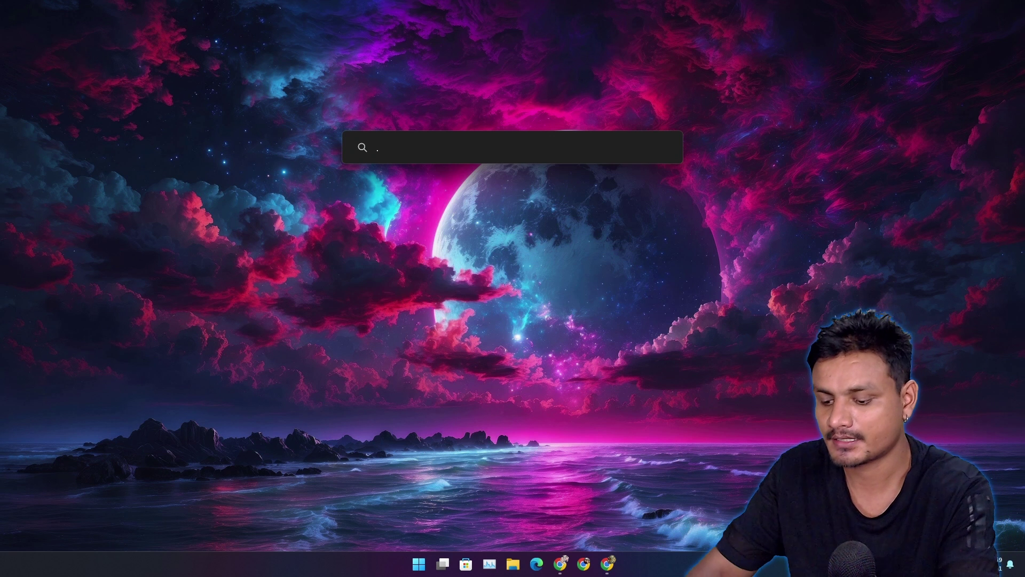
type("chrom,e")
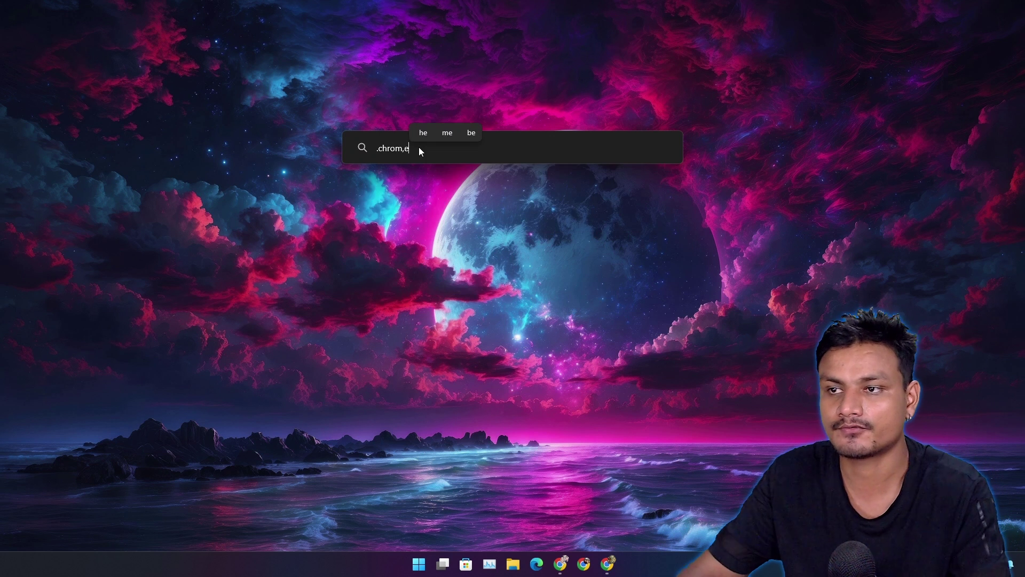
key("BackSpace")
key("BackSpace")
type("e")
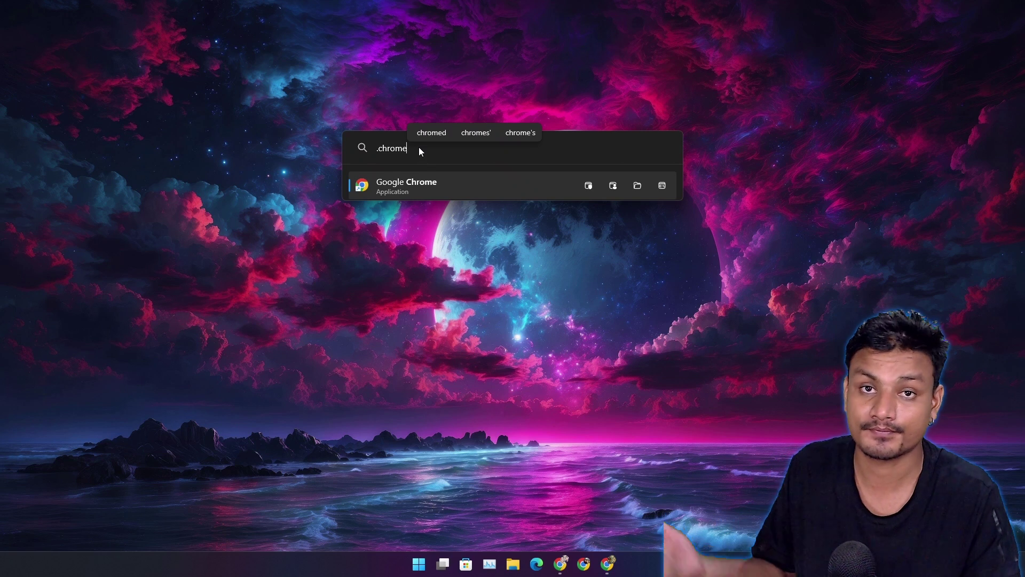
key("ctrl+a")
key("BackSpace")
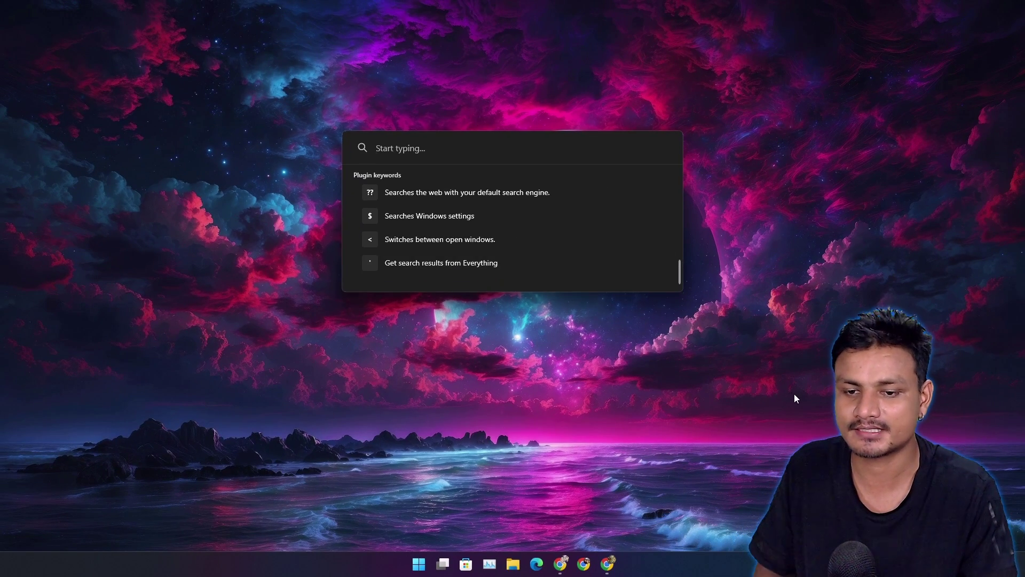
left_click(793, 393)
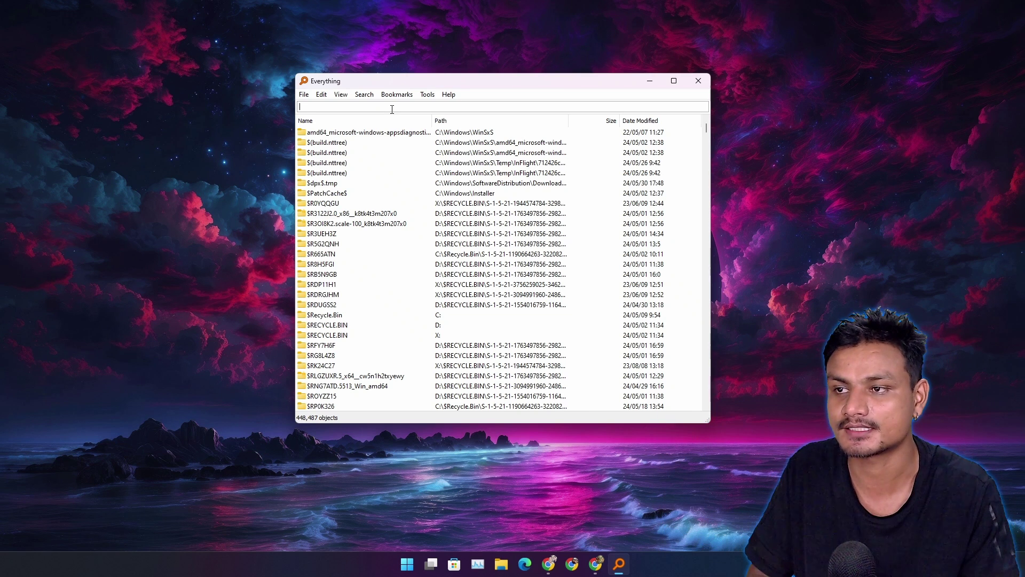
- Nudge the Everything window aside and close it
left_click_drag(481, 80, 488, 76)
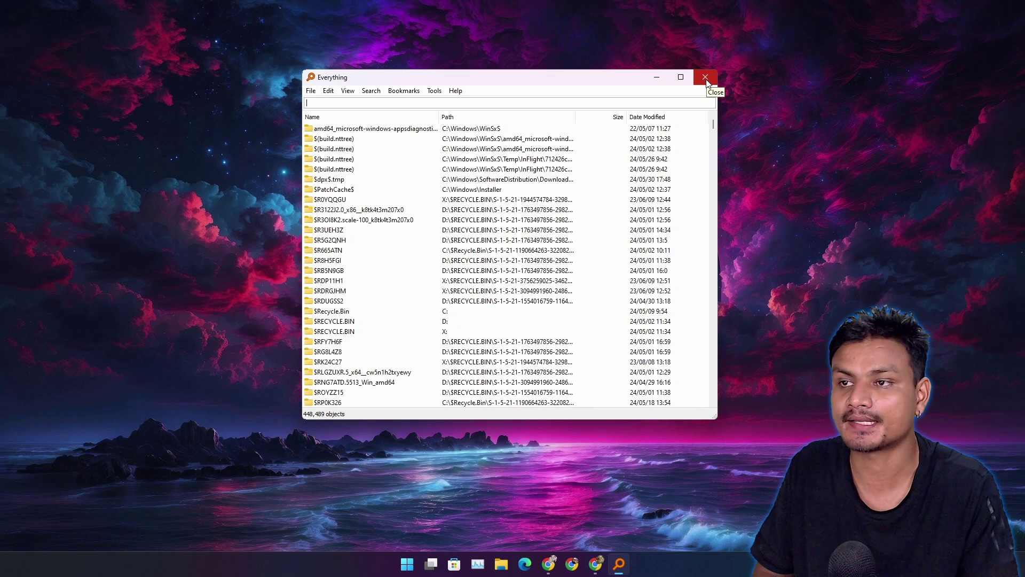
left_click(704, 78)
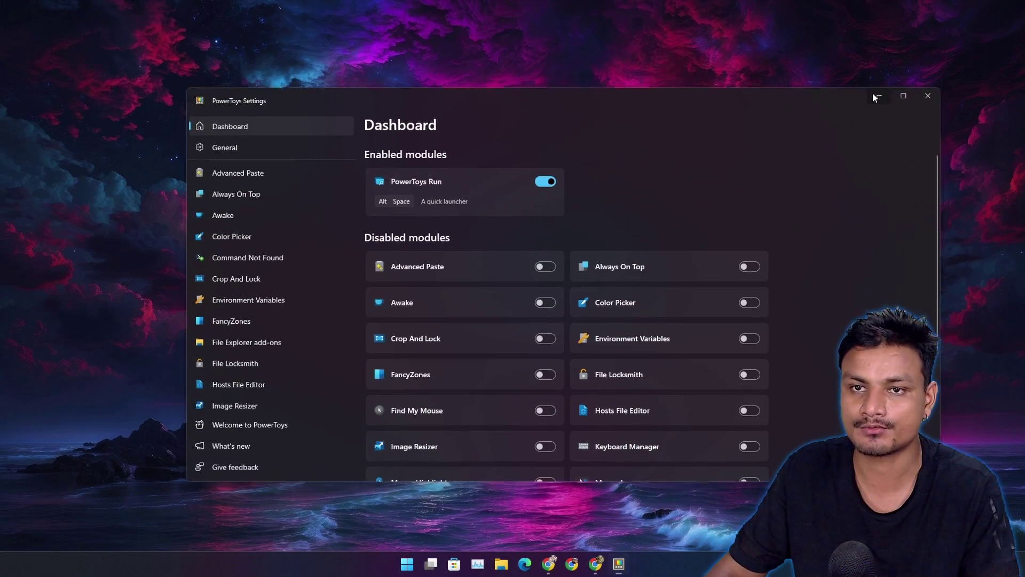
- Hide PowerToys Settings, briefly summon and dismiss PowerToys Run, then show the EverythingPowerToys GitHub page
left_click(872, 93)
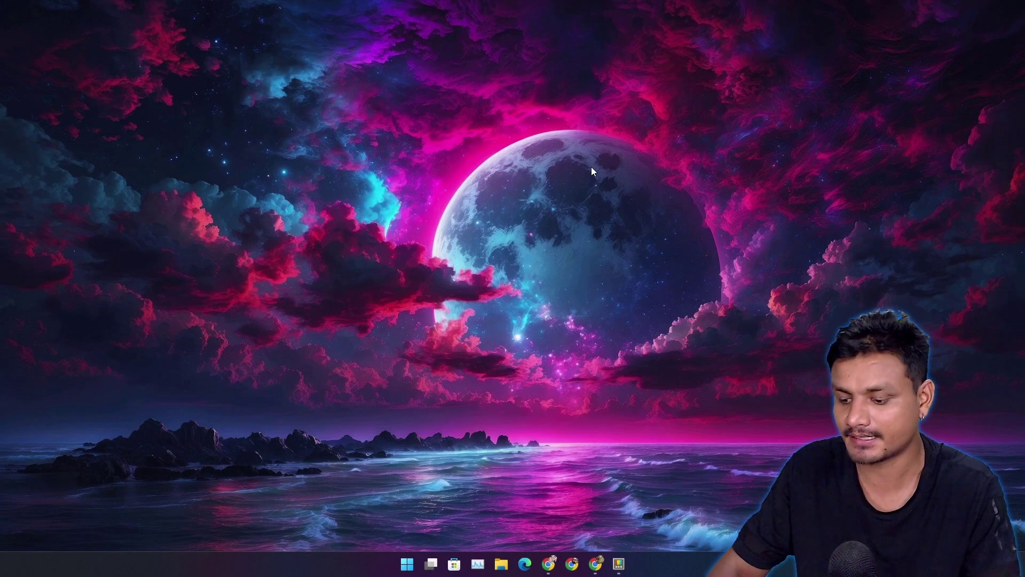
key("alt+space")
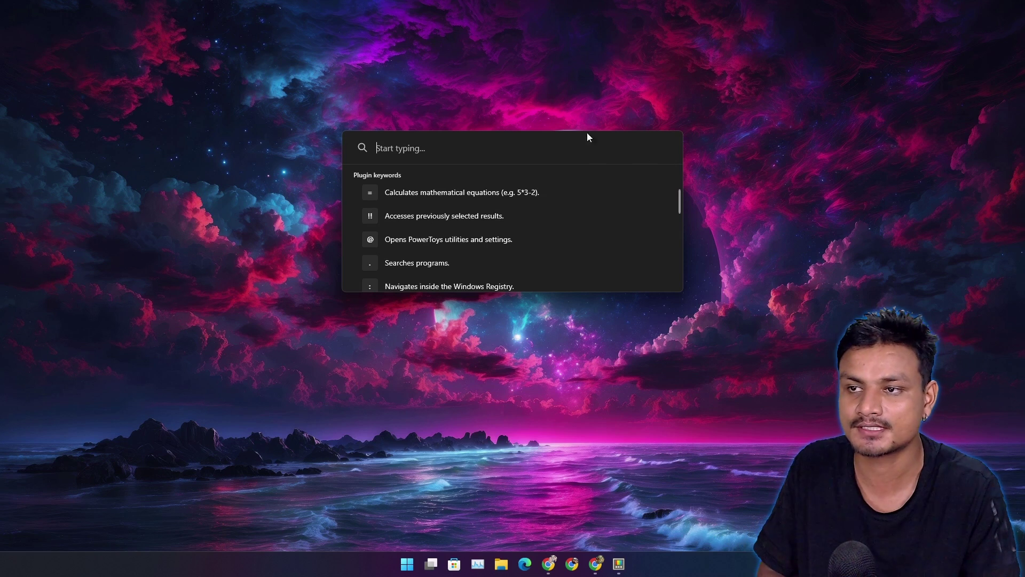
key("Escape")
left_click(595, 564)
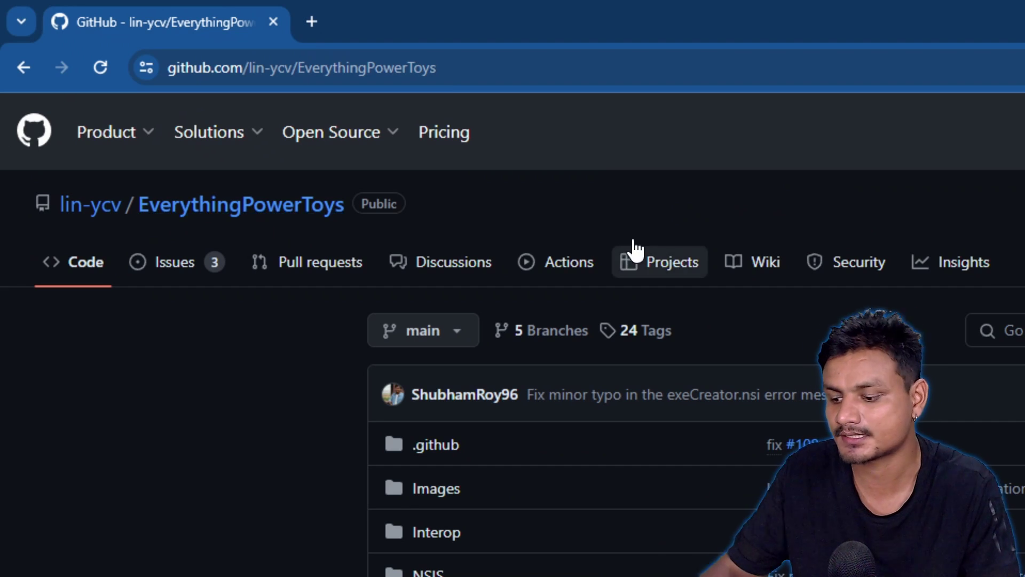
scroll(580, 373, "down", 3)
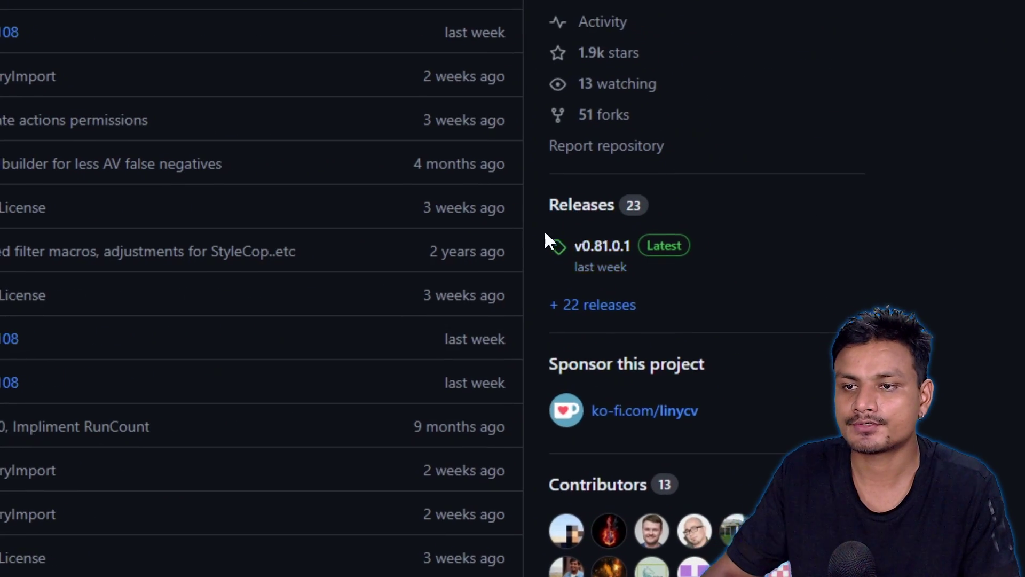
- Open the v0.81.0.1 release and start downloading EverythingPT-0.81.0.1-x64+ARM64.exe
left_click(585, 257)
scroll(396, 291, "down", 5)
scroll(396, 297, "down", 3)
scroll(381, 304, "down", 5)
scroll(382, 307, "down", 3)
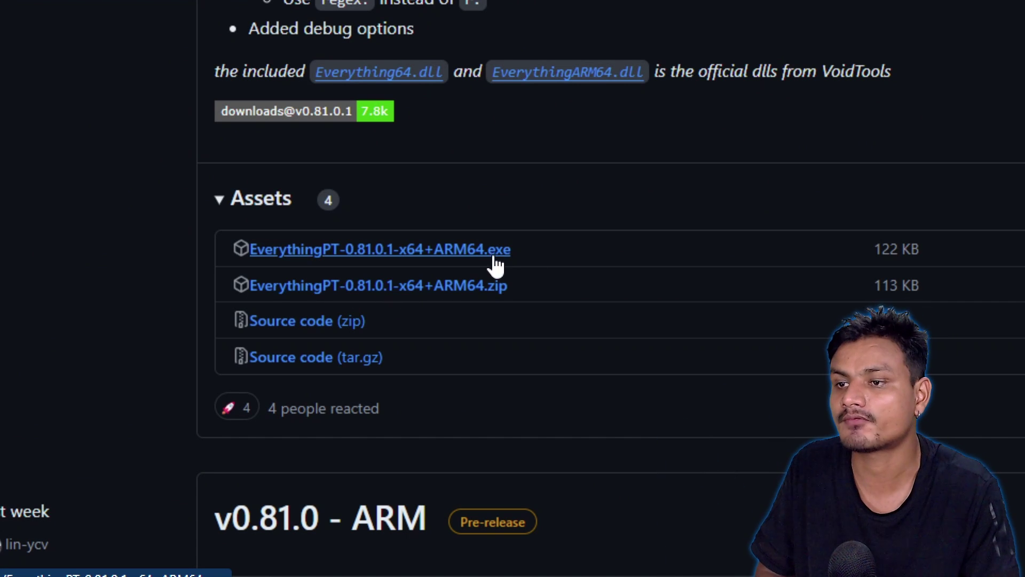
scroll(497, 264, "down", 10)
scroll(406, 242, "down", 5)
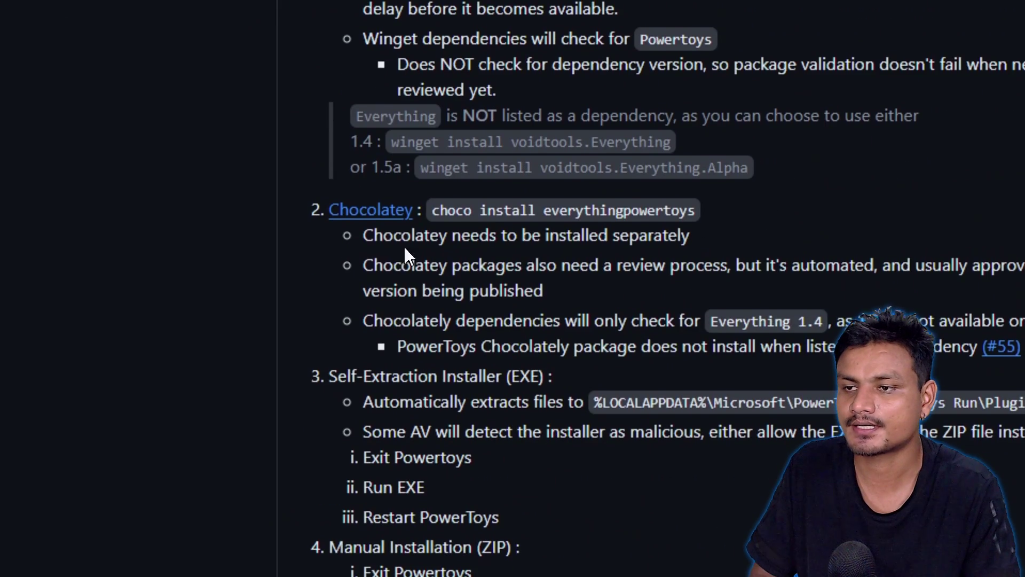
scroll(407, 243, "down", 1)
scroll(377, 257, "down", 3)
scroll(457, 280, "down", 4)
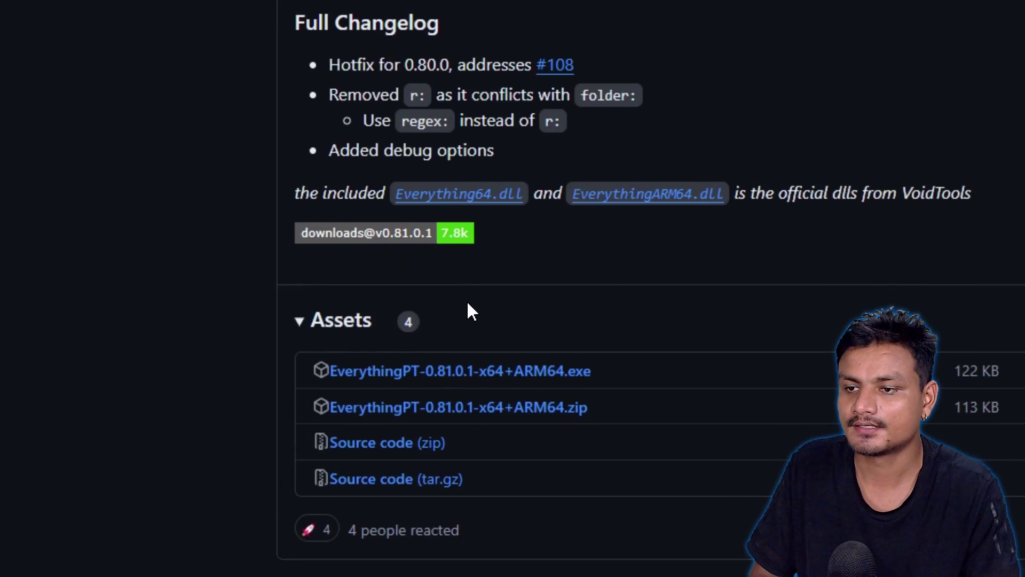
scroll(468, 311, "down", 2)
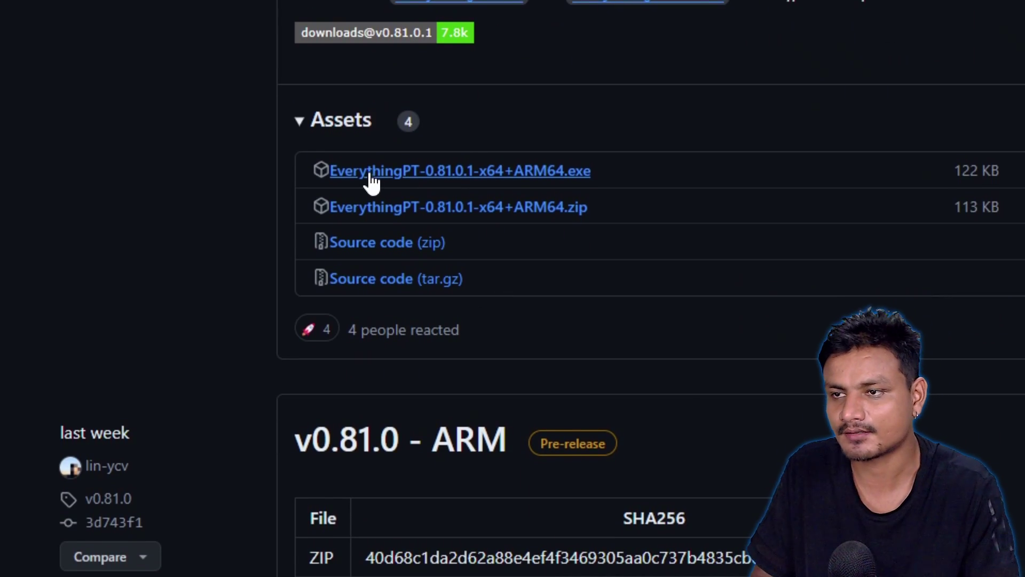
left_click(453, 181)
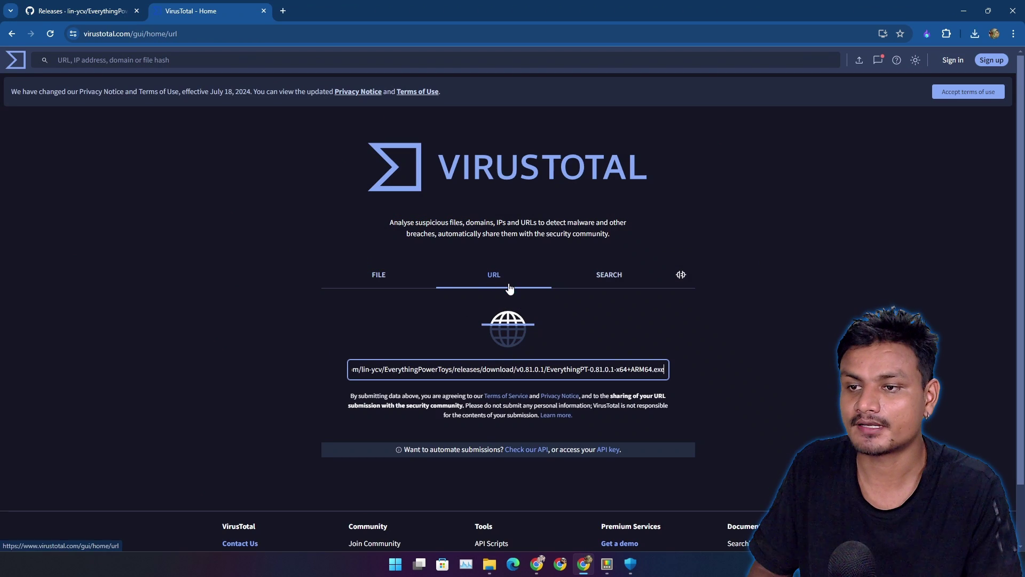
- Scan the installer URL in VirusTotal, then return to the GitHub releases tab
key("Return")
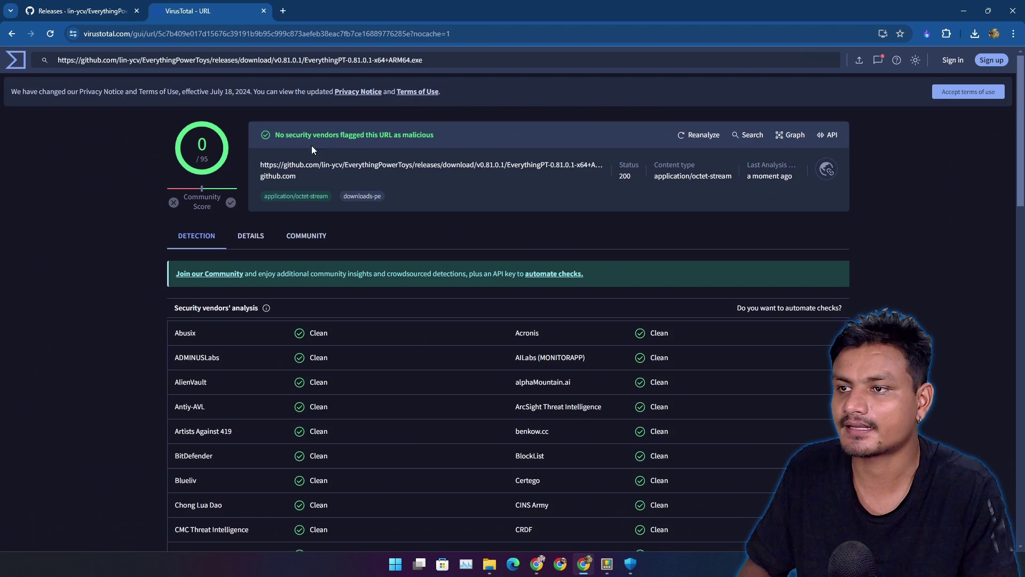
scroll(462, 184, "down", 2)
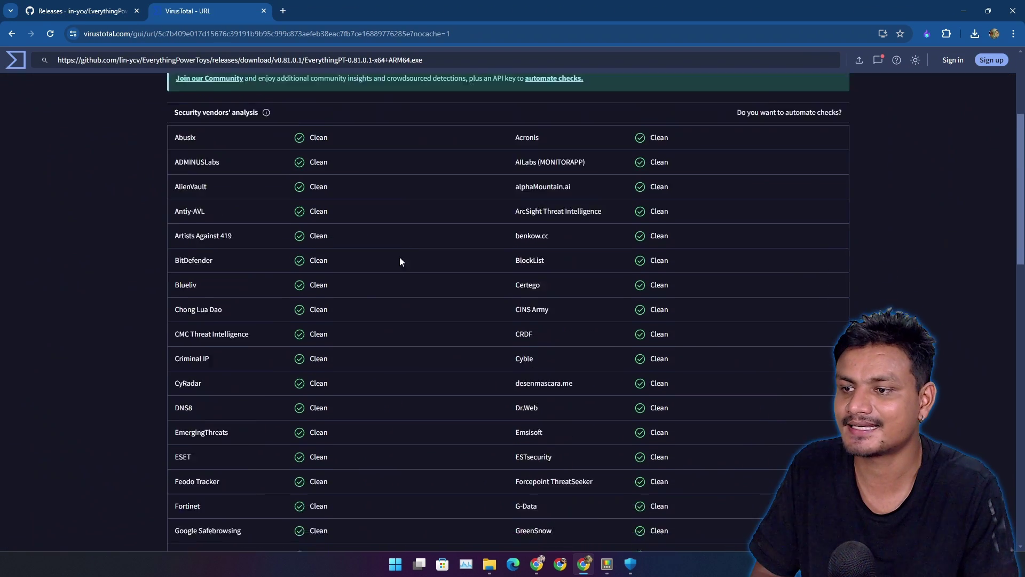
scroll(392, 272, "down", 4)
scroll(336, 298, "down", 5)
key("ctrl+shift+Tab")
scroll(409, 413, "down", 2)
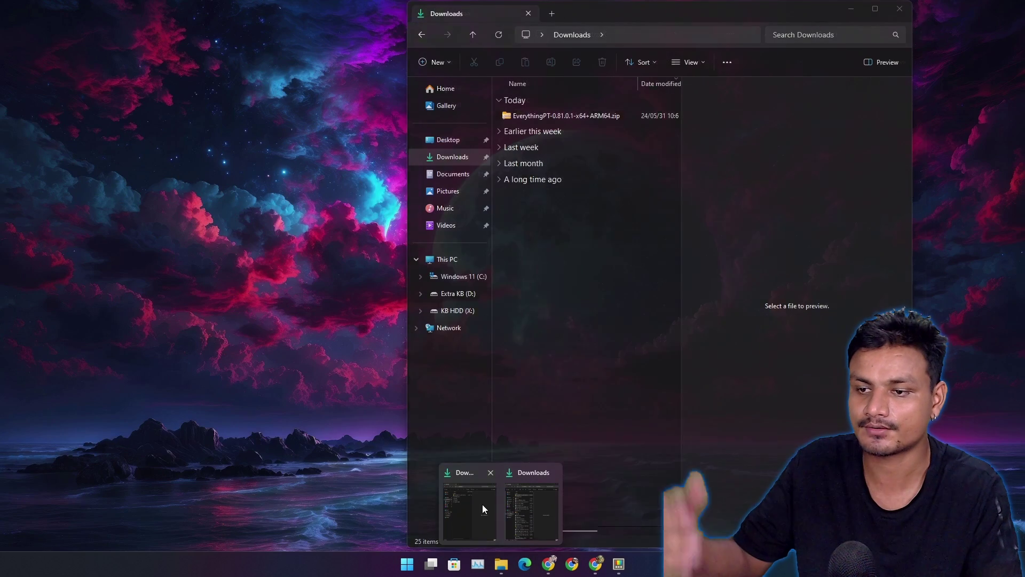
- Extract the EverythingPT zip in Downloads with 7-Zip and open the extracted folder
left_click(482, 504)
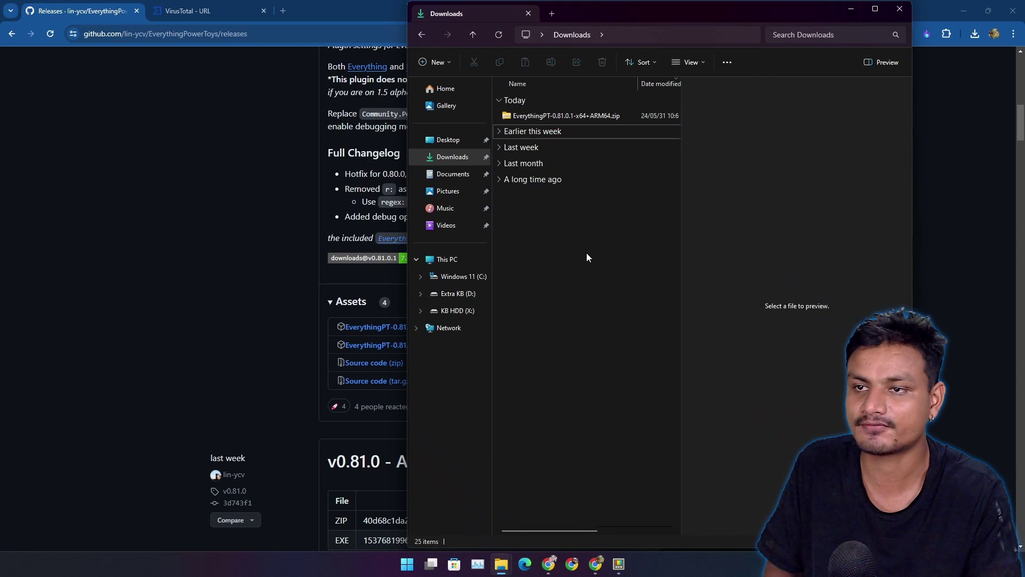
left_click(557, 109)
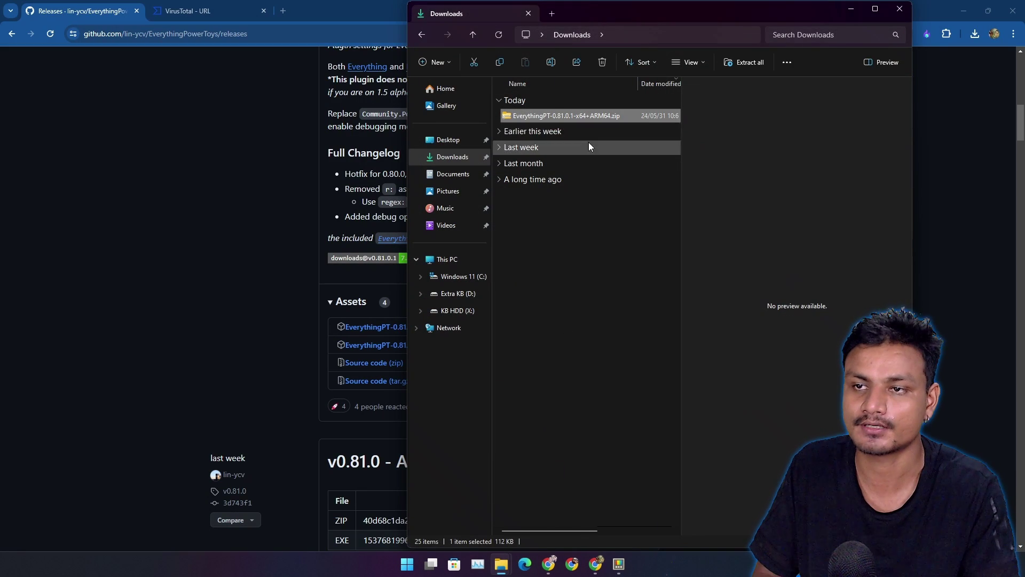
right_click(541, 114)
left_click(738, 264)
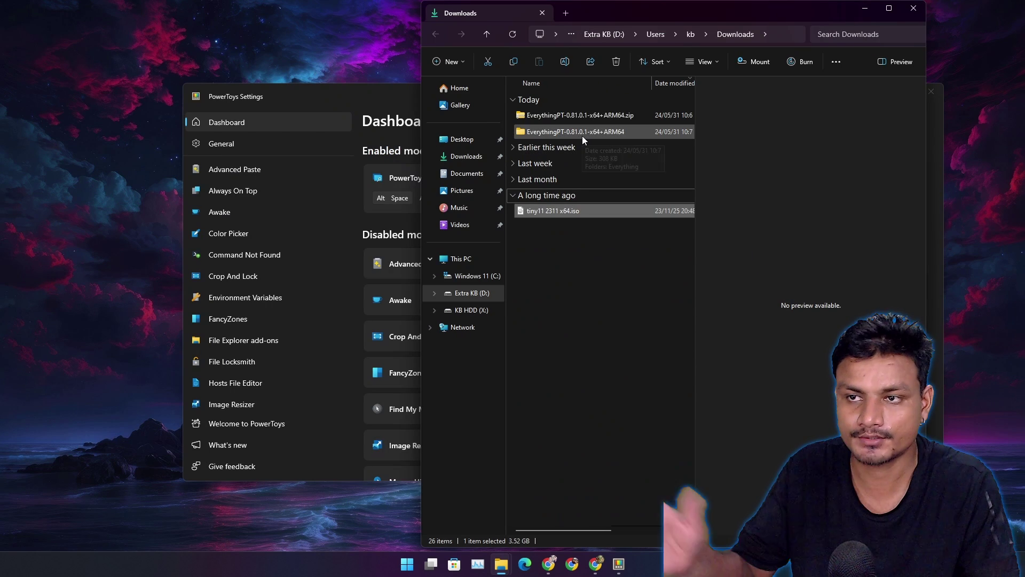
double_click(582, 134)
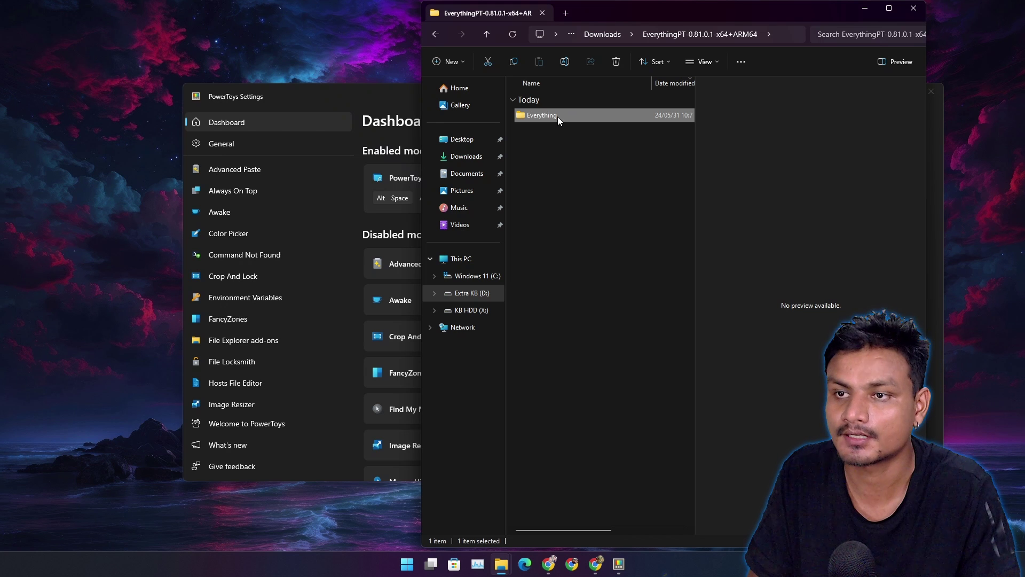
- Copy the Everything folder, then browse C: > Users into the user's home folder
right_click(558, 118)
key("Escape")
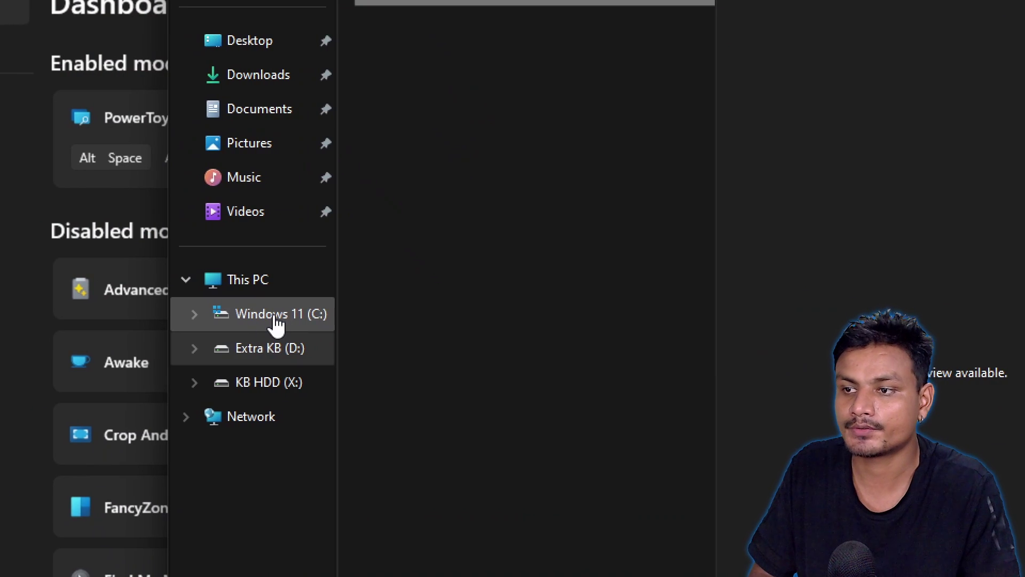
left_click(263, 316)
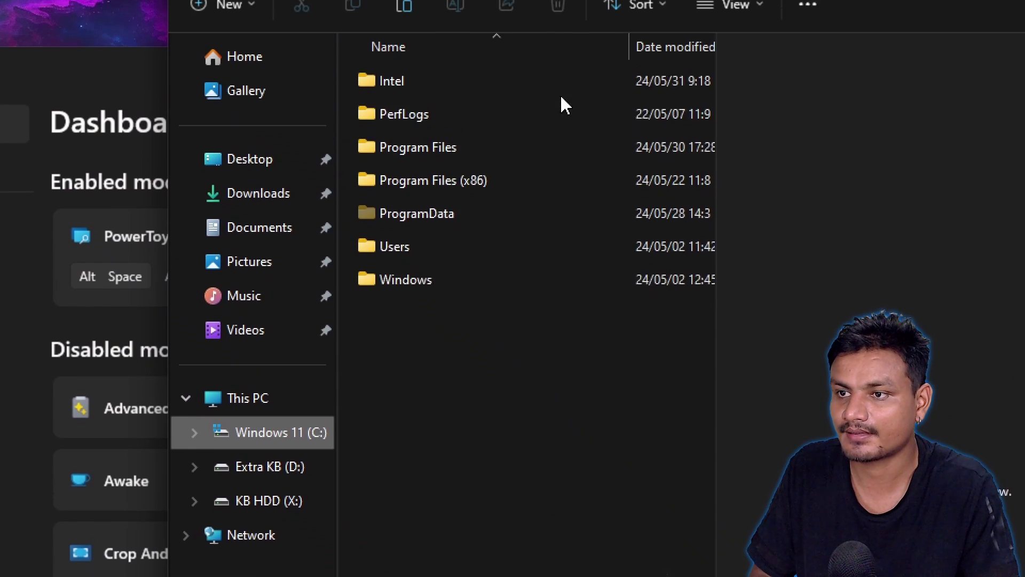
double_click(440, 285)
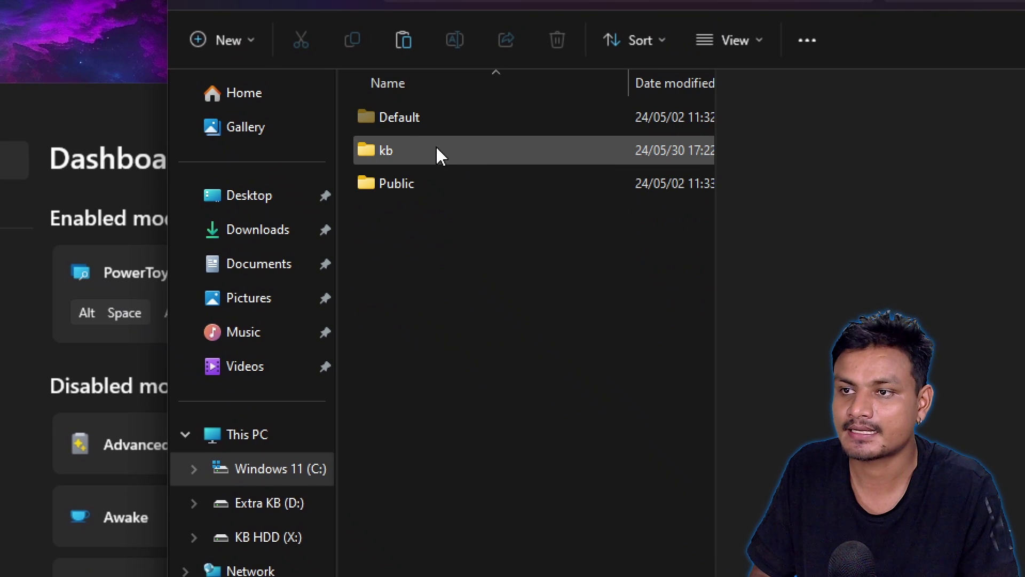
double_click(405, 152)
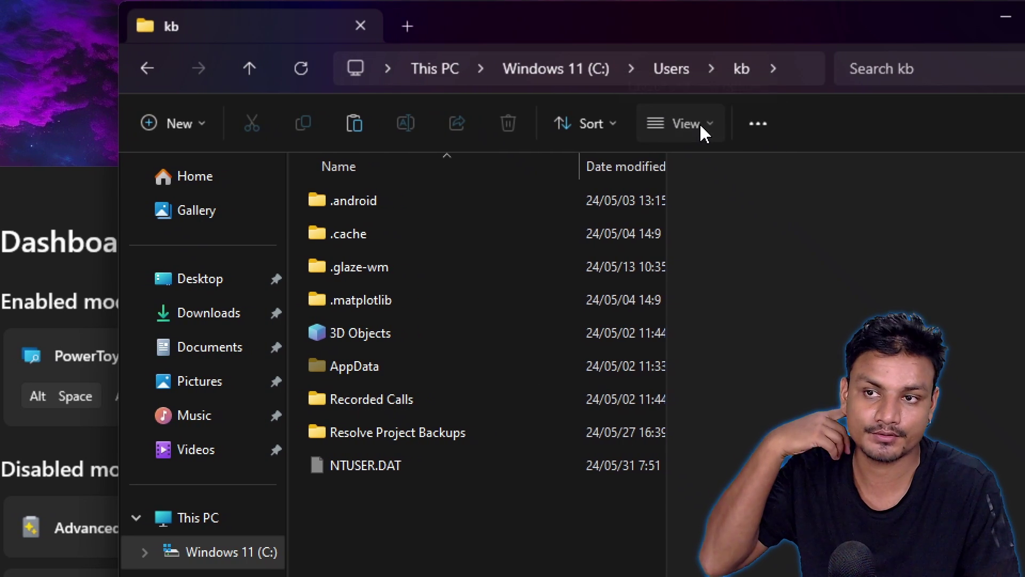
- Confirm hidden items are shown in the View options
left_click(700, 124)
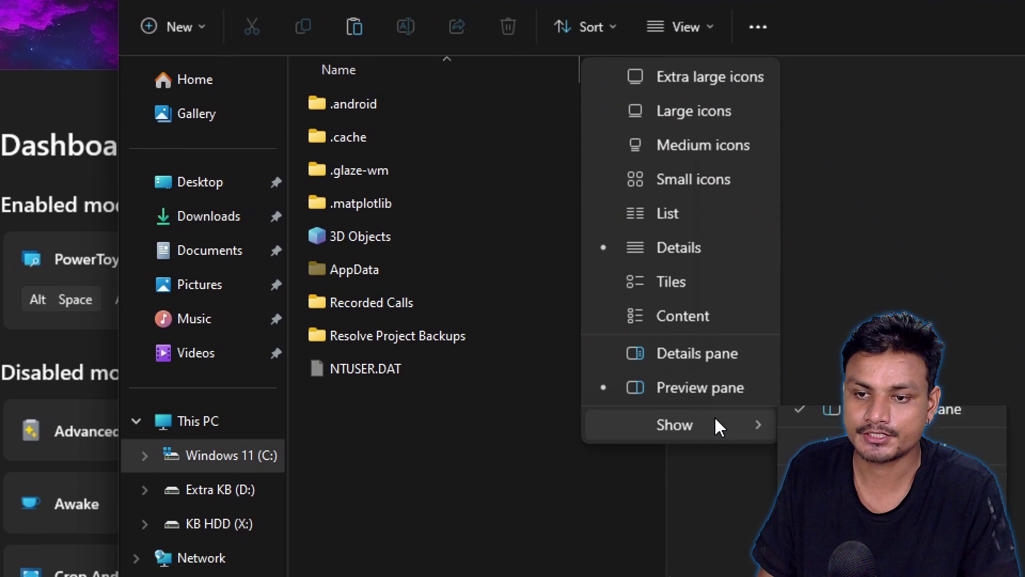
mouse_move(416, 275)
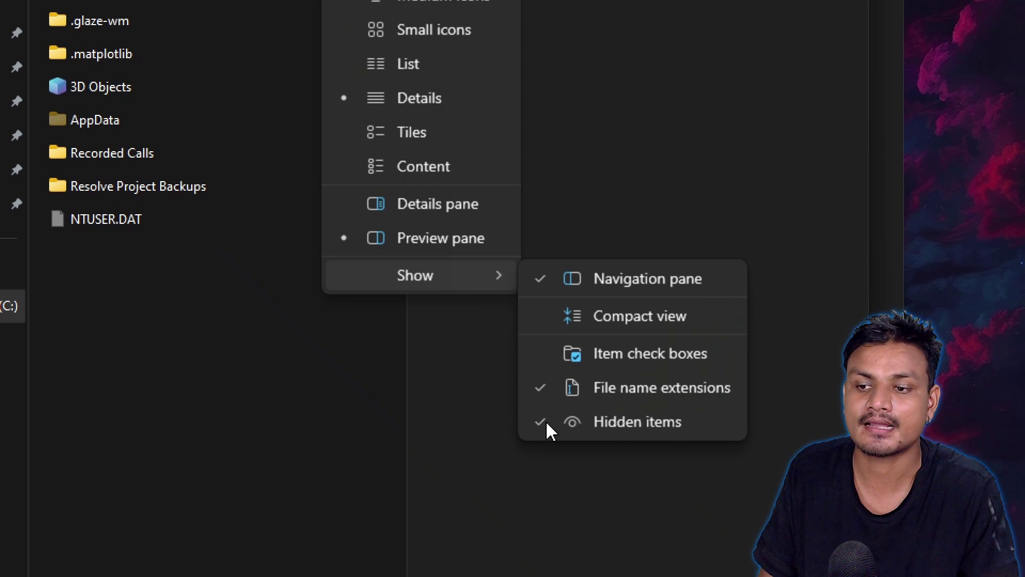
left_click(292, 401)
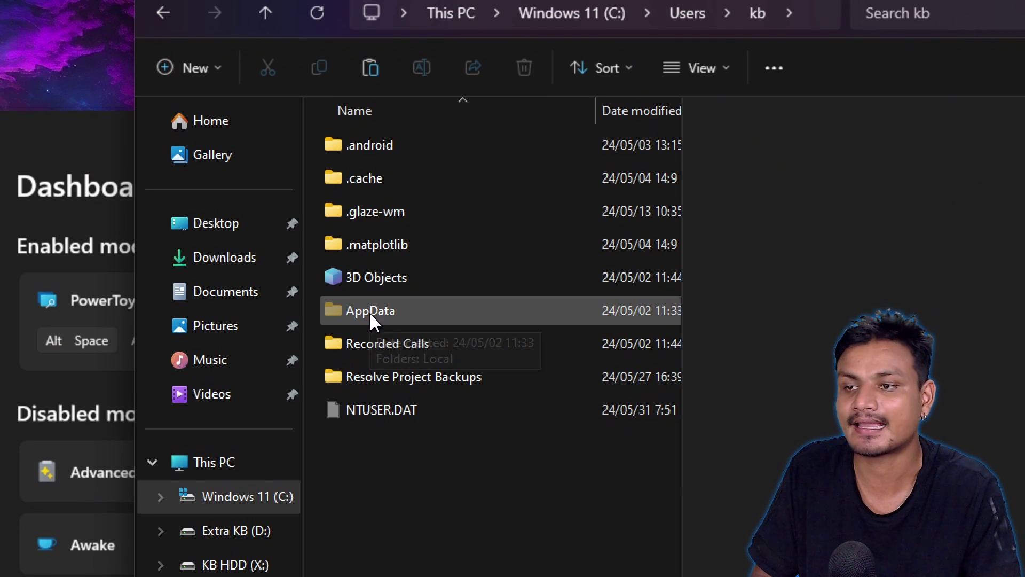
- Navigate AppData > Local > Microsoft > PowerToys > PowerToys Run > Plugins
double_click(382, 318)
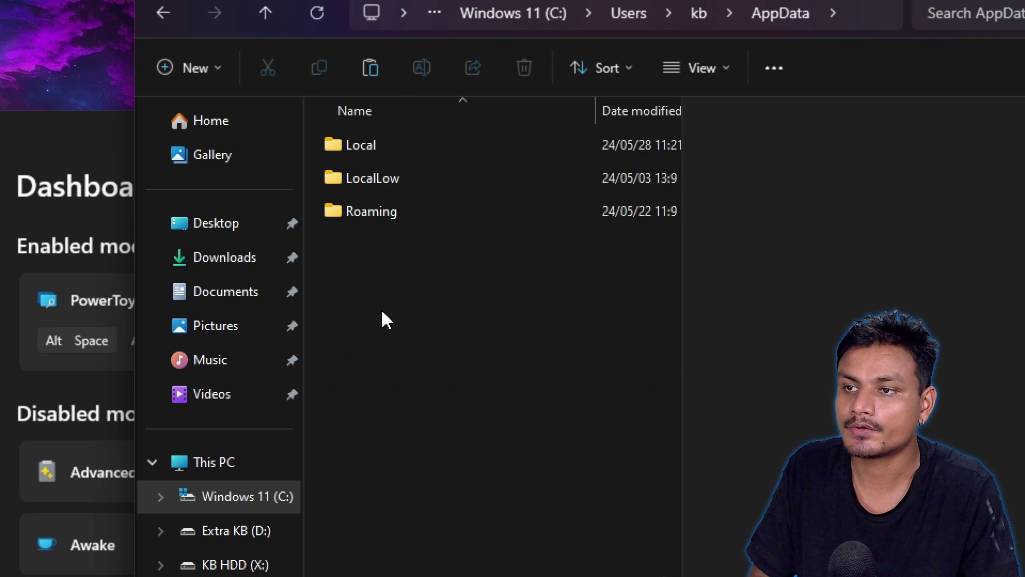
double_click(385, 145)
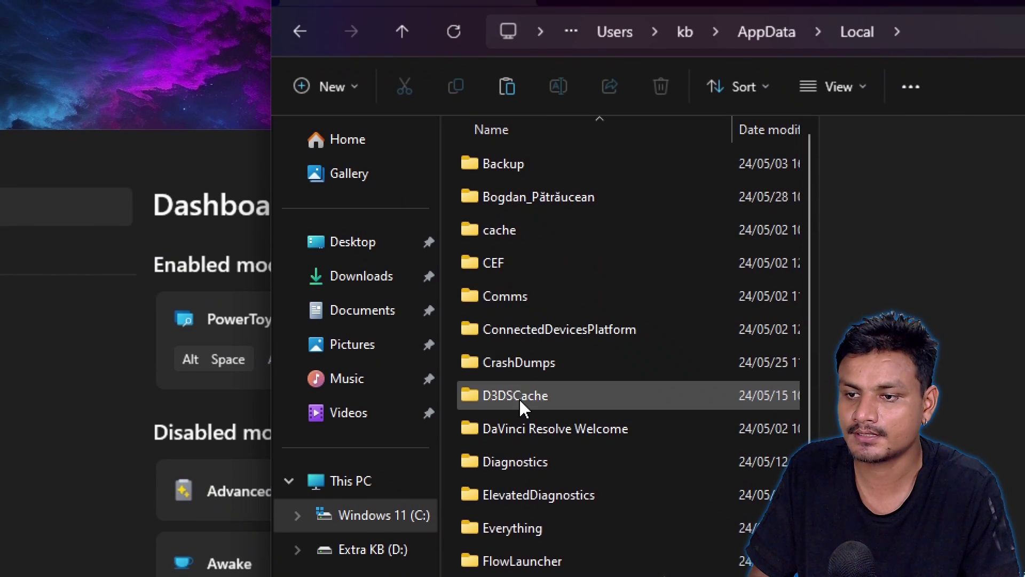
scroll(525, 397, "down", 4)
double_click(513, 405)
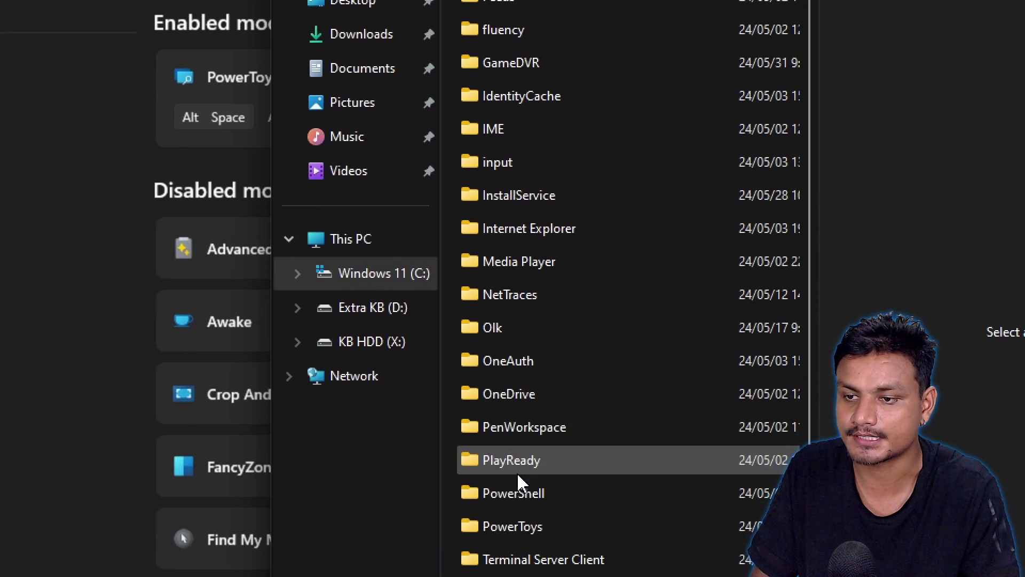
double_click(529, 521)
scroll(561, 444, "down", 1)
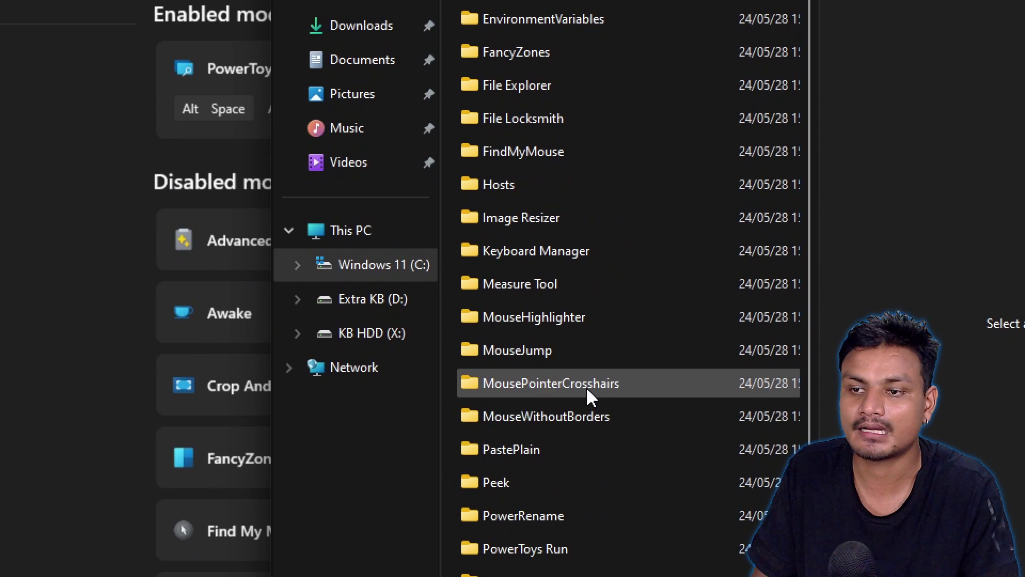
scroll(555, 449, "down", 3)
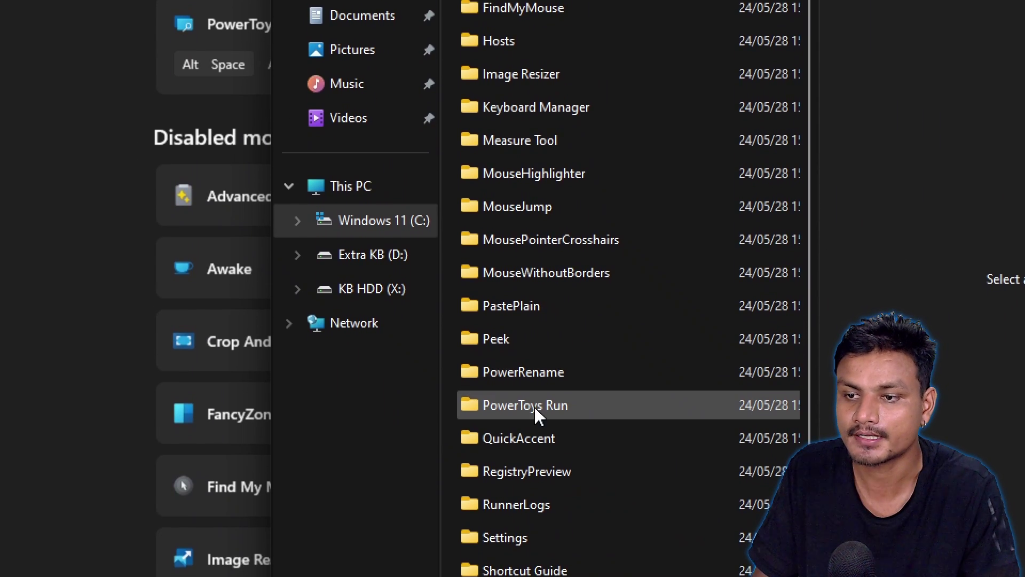
double_click(537, 405)
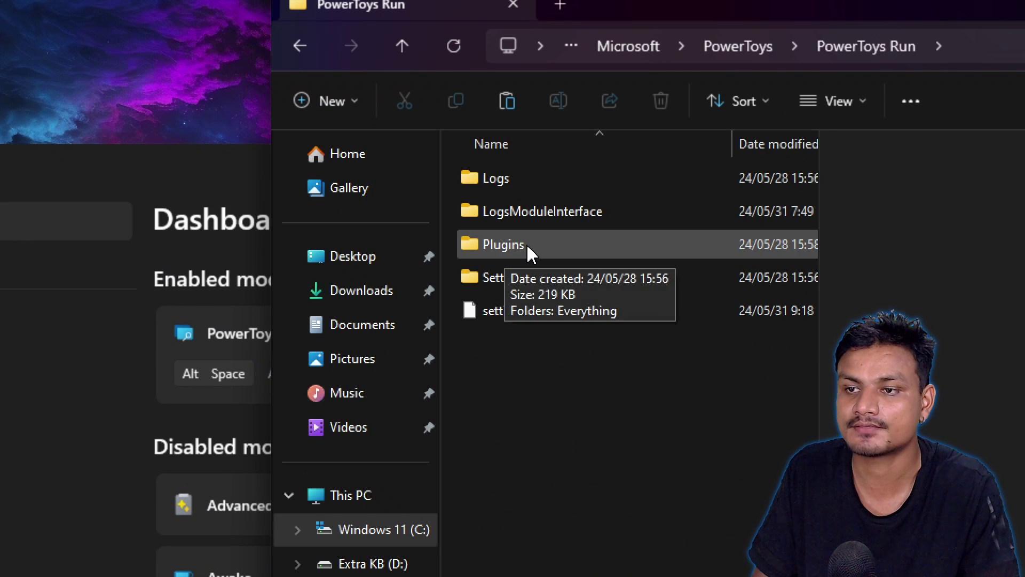
double_click(529, 252)
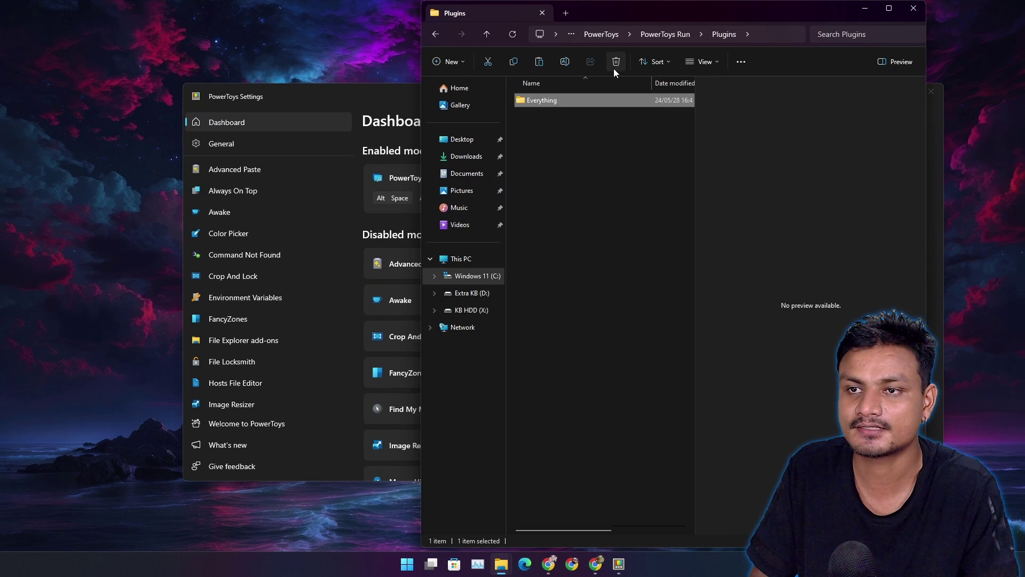
- Delete the old Everything plugin folder, quitting PowerToys from the tray so the delete succeeds
left_click(616, 63)
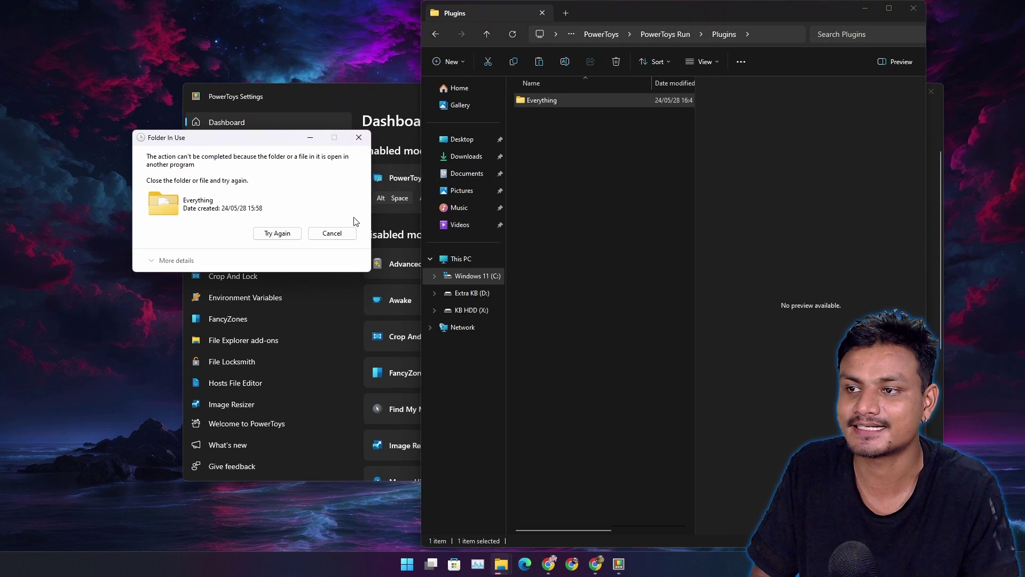
left_click(278, 233)
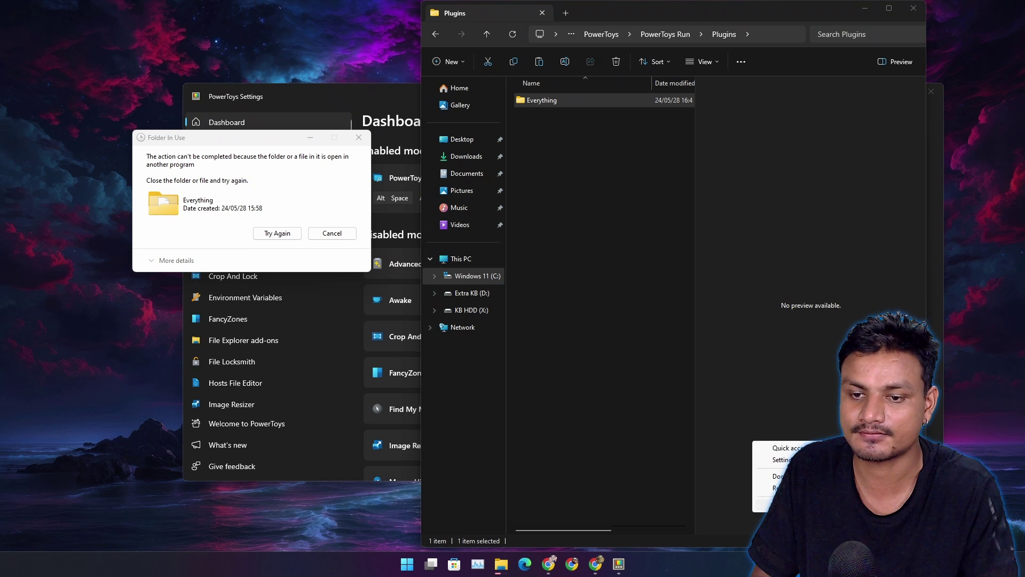
left_click(778, 503)
left_click(277, 233)
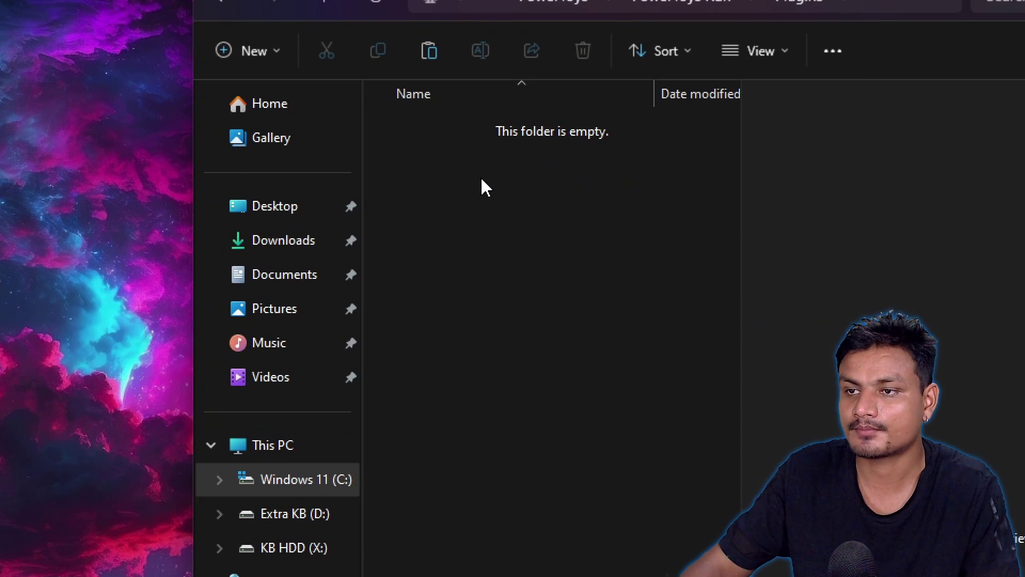
- Paste the freshly copied Everything folder into the empty Plugins folder
right_click(486, 200)
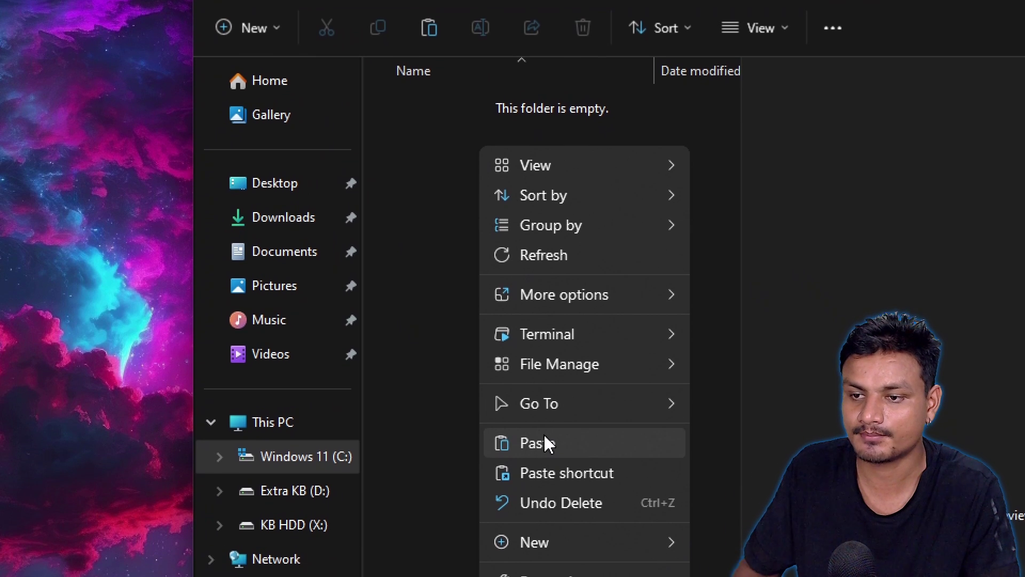
left_click(543, 453)
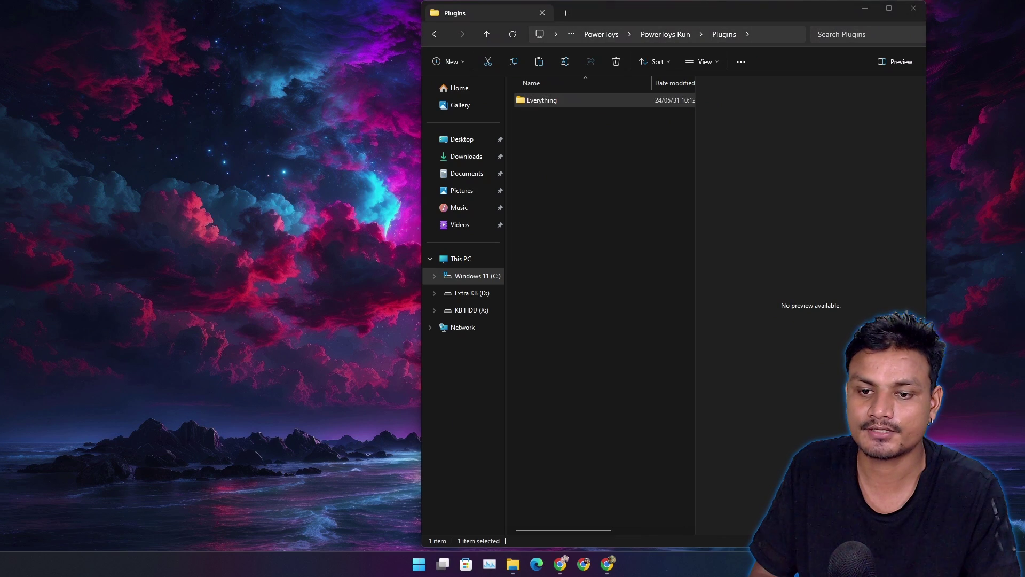
left_click(747, 376)
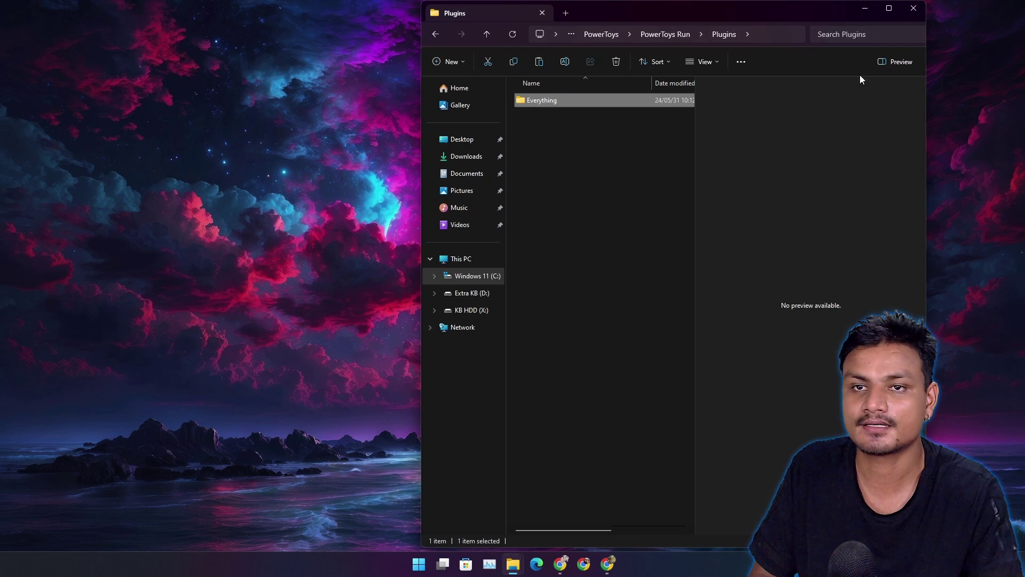
- Relaunch PowerToys from Start, summon PowerToys Run to see the Everything search keyword, then dismiss it
left_click(865, 9)
left_click(418, 562)
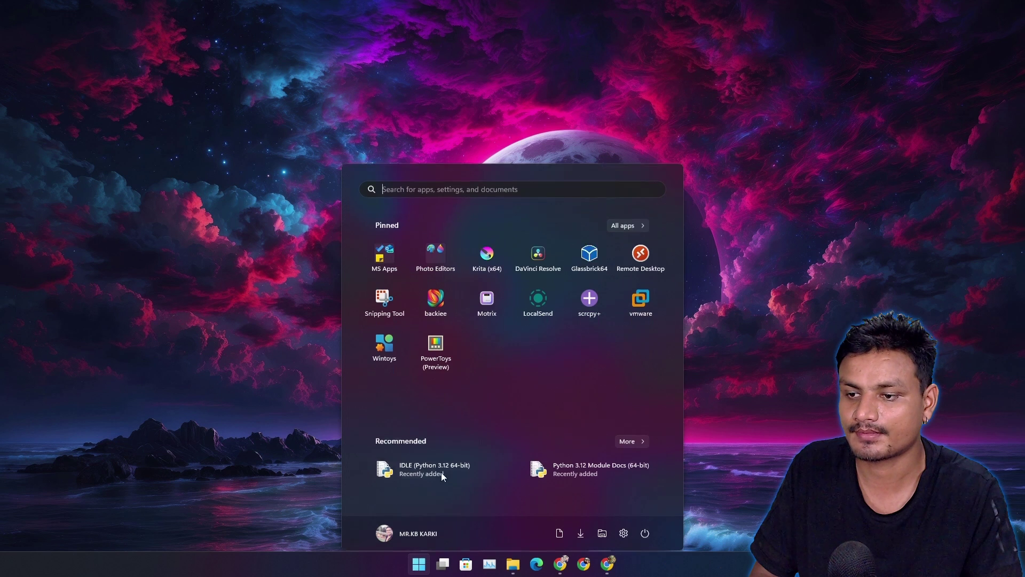
left_click(435, 343)
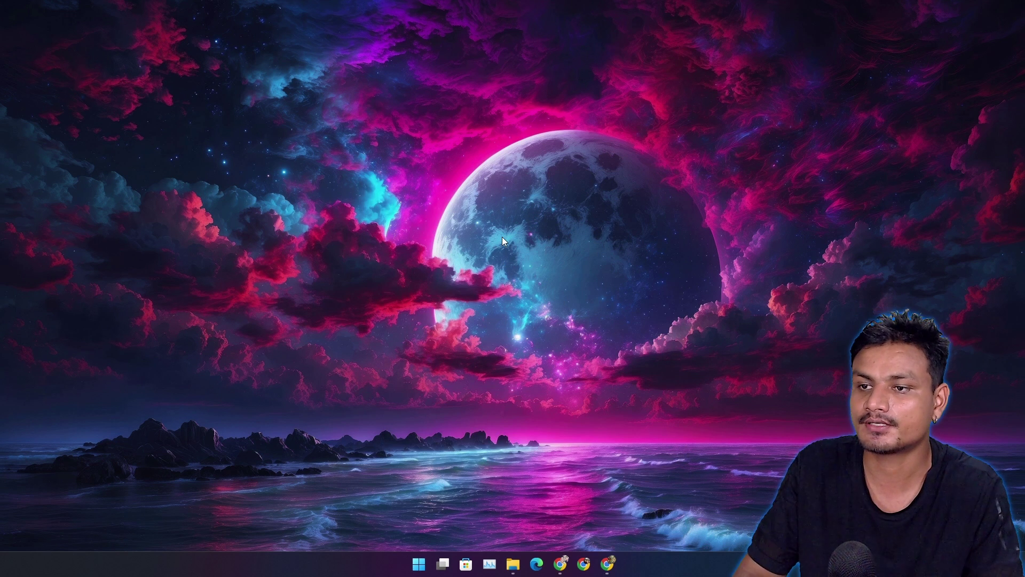
key("alt+space")
scroll(502, 236, "down", 5)
scroll(499, 204, "down", 5)
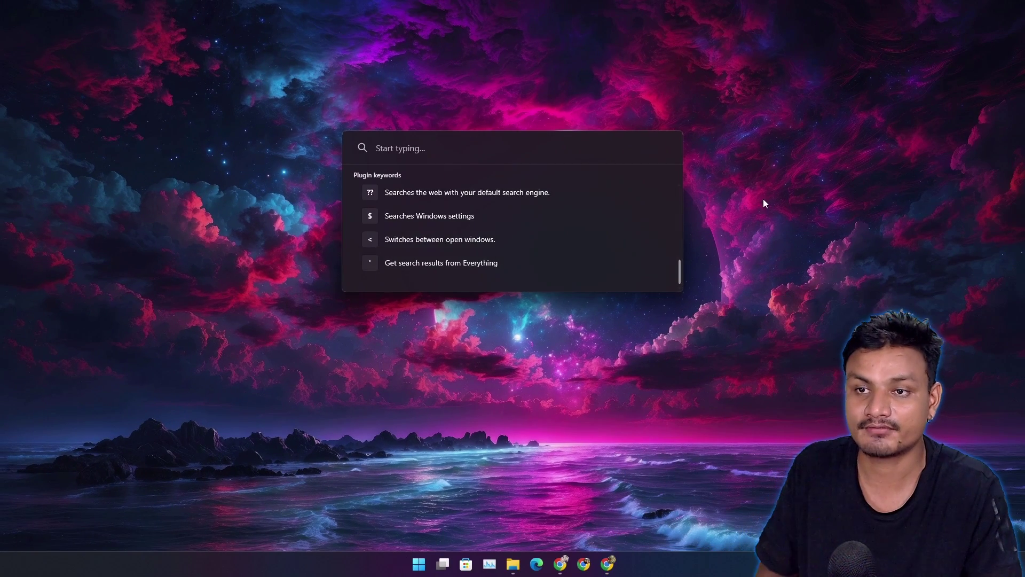
key("Escape")
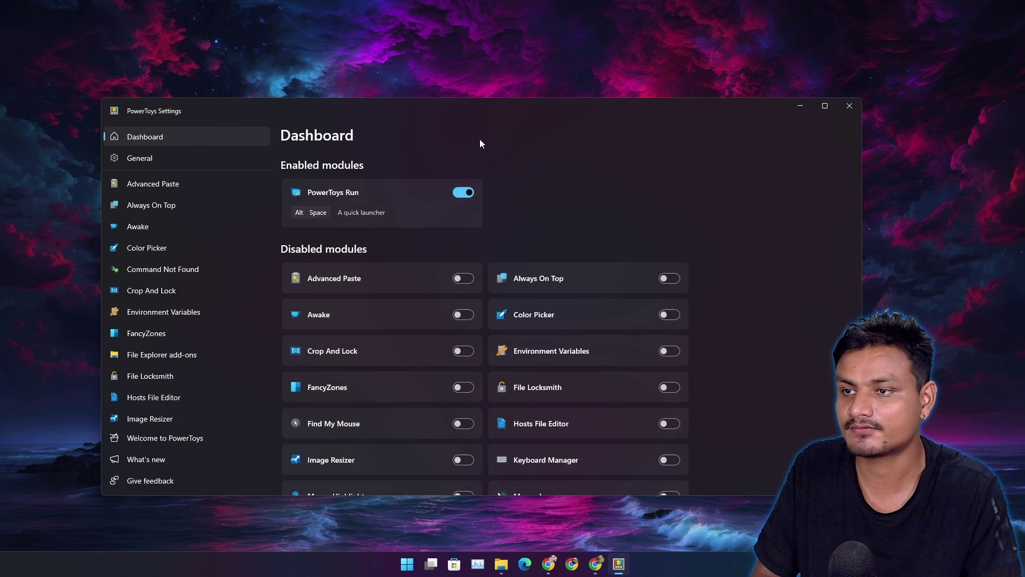
- Go to the PowerToys Run settings page from the Dashboard card
left_click(350, 195)
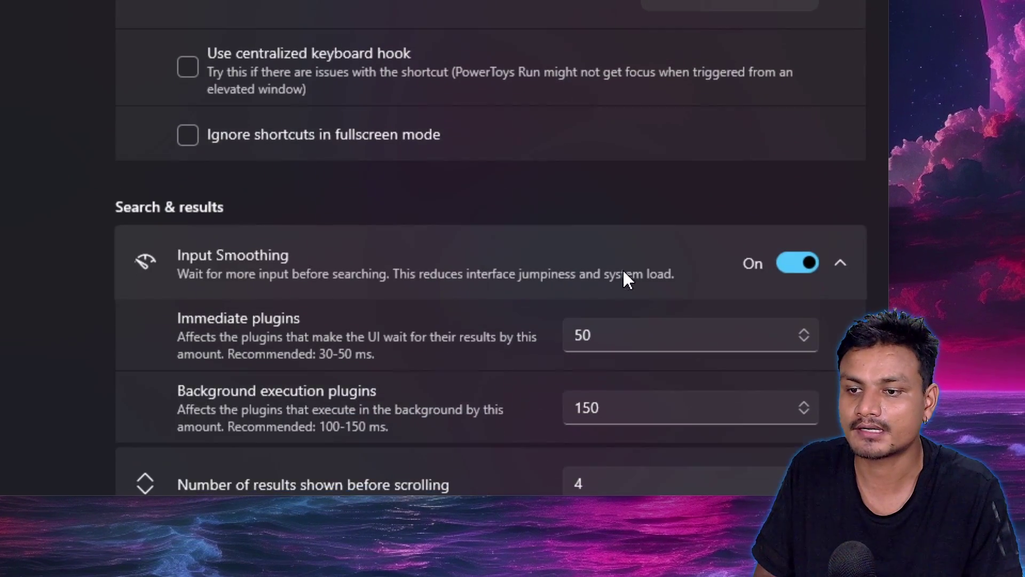
scroll(487, 299, "down", 5)
scroll(459, 279, "down", 3)
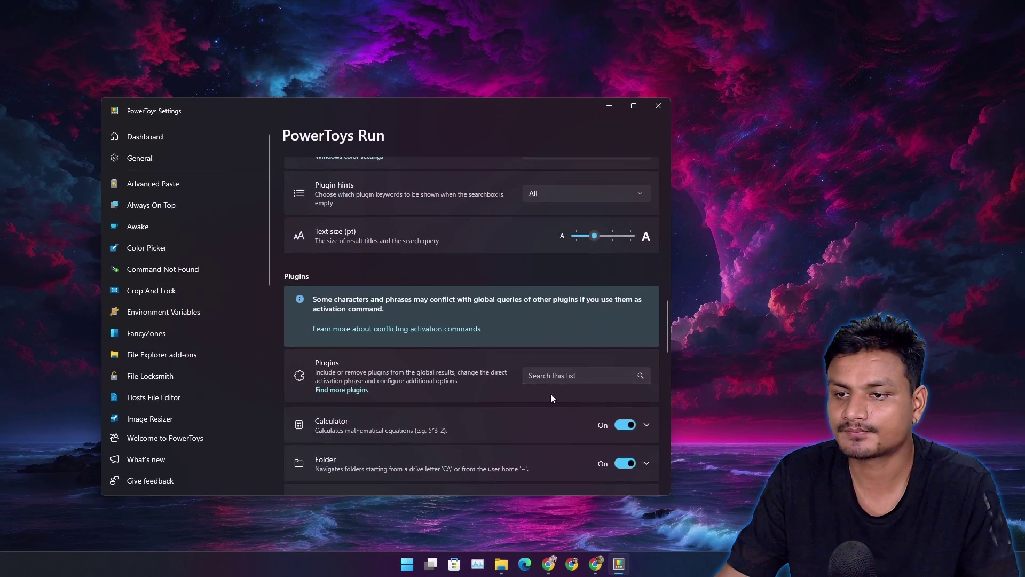
scroll(496, 364, "down", 2)
scroll(497, 365, "down", 2)
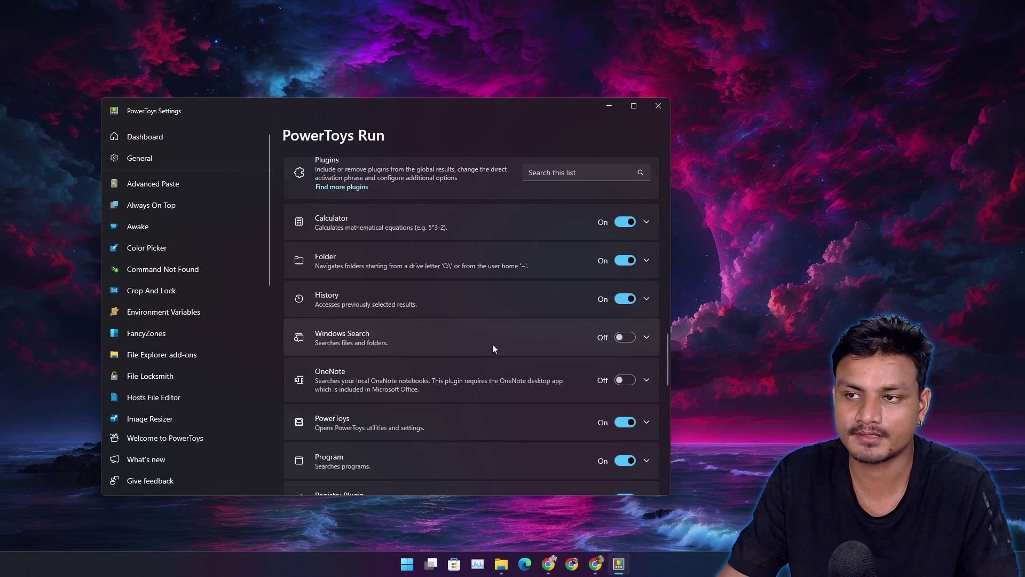
scroll(470, 364, "down", 1)
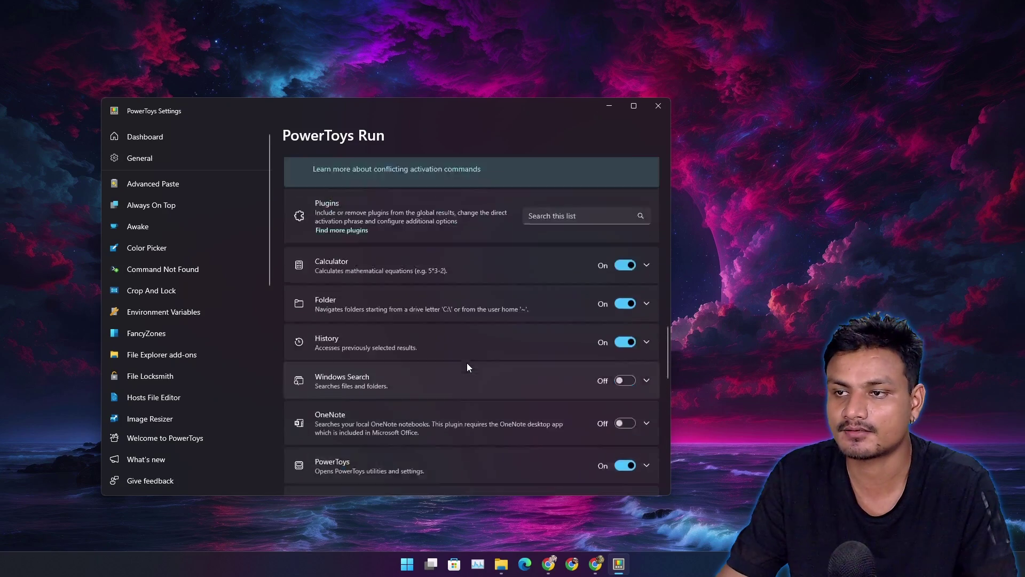
scroll(467, 363, "up", 2)
scroll(467, 363, "up", 1)
scroll(486, 335, "down", 4)
scroll(493, 341, "down", 3)
scroll(471, 403, "down", 1)
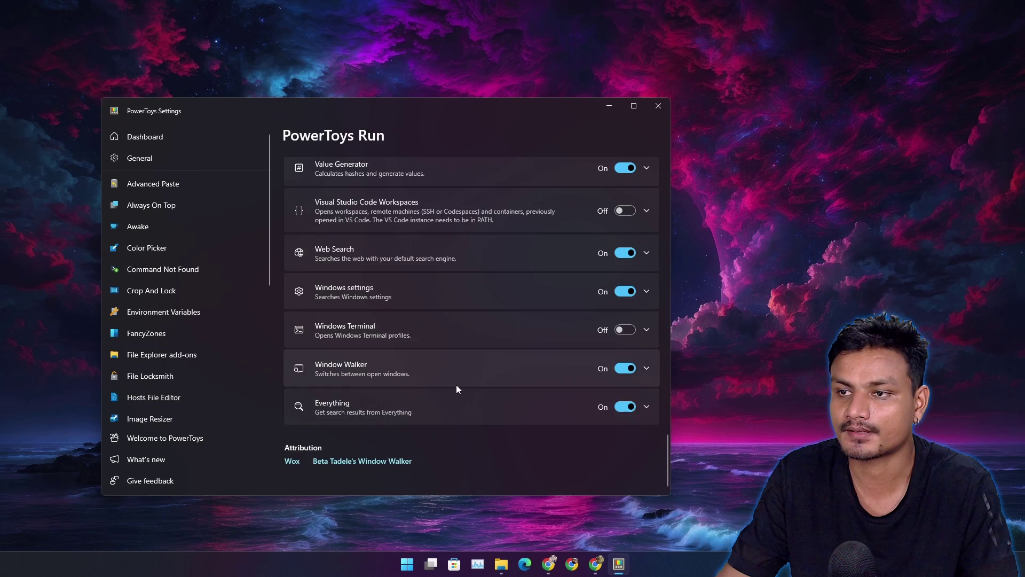
scroll(455, 385, "up", 4)
scroll(455, 384, "up", 4)
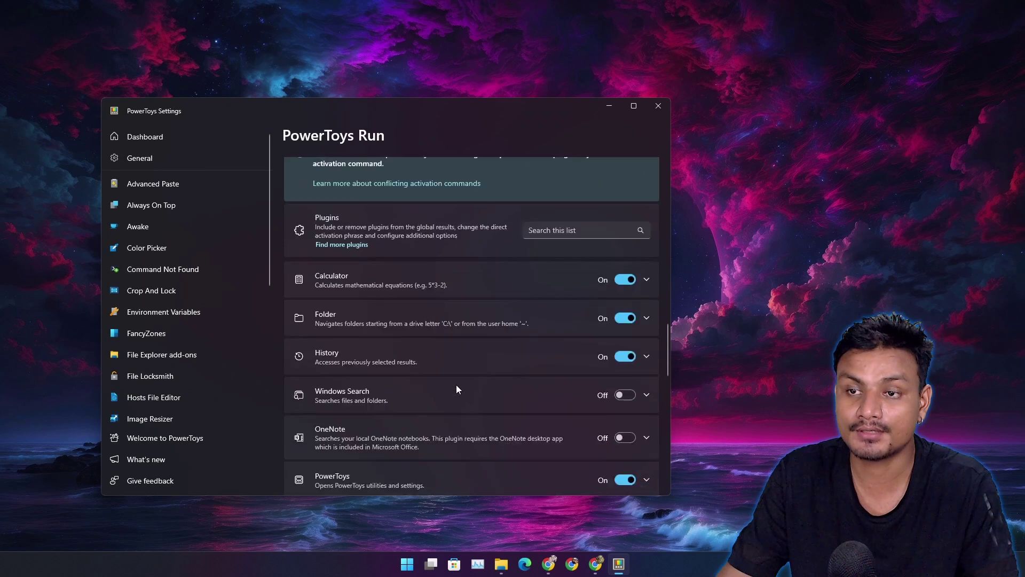
scroll(458, 383, "up", 3)
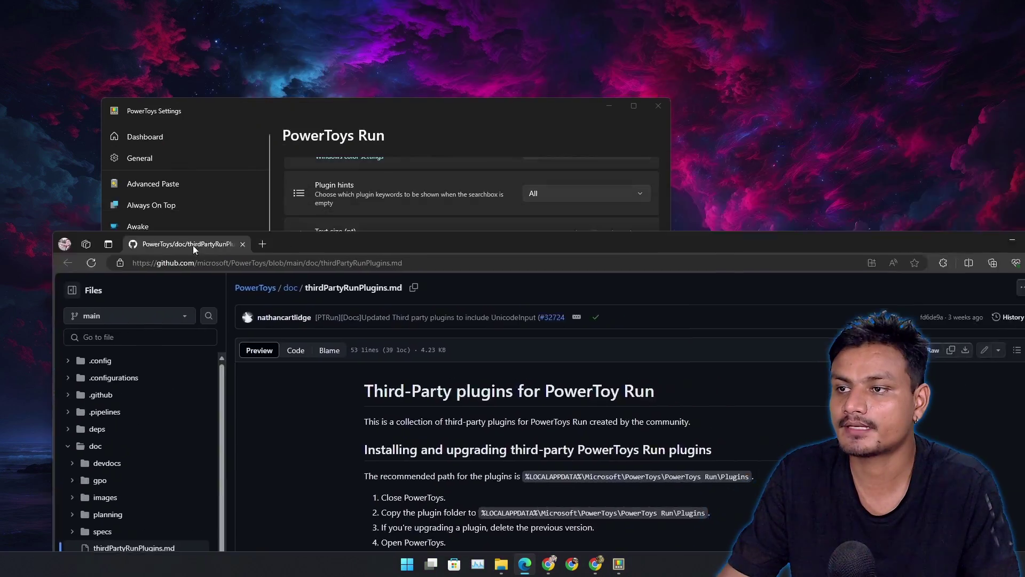
scroll(510, 339, "down", 2)
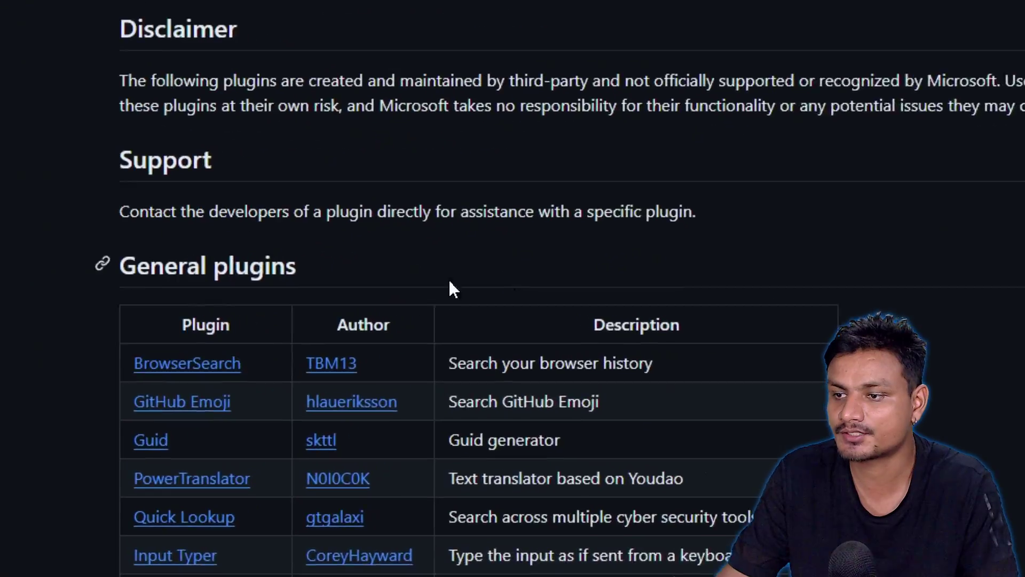
scroll(258, 456, "down", 1)
scroll(240, 321, "down", 2)
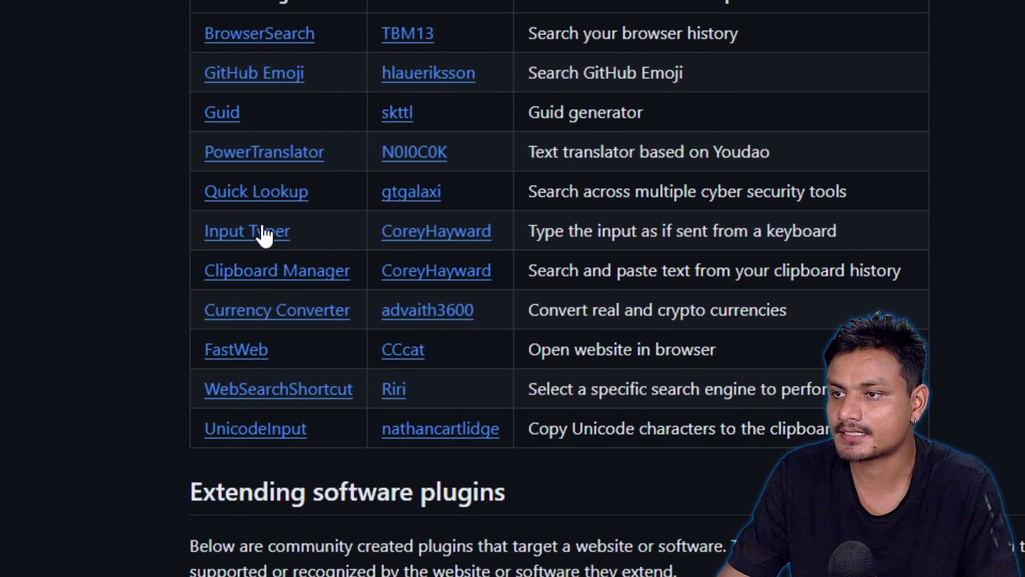
scroll(263, 229, "down", 4)
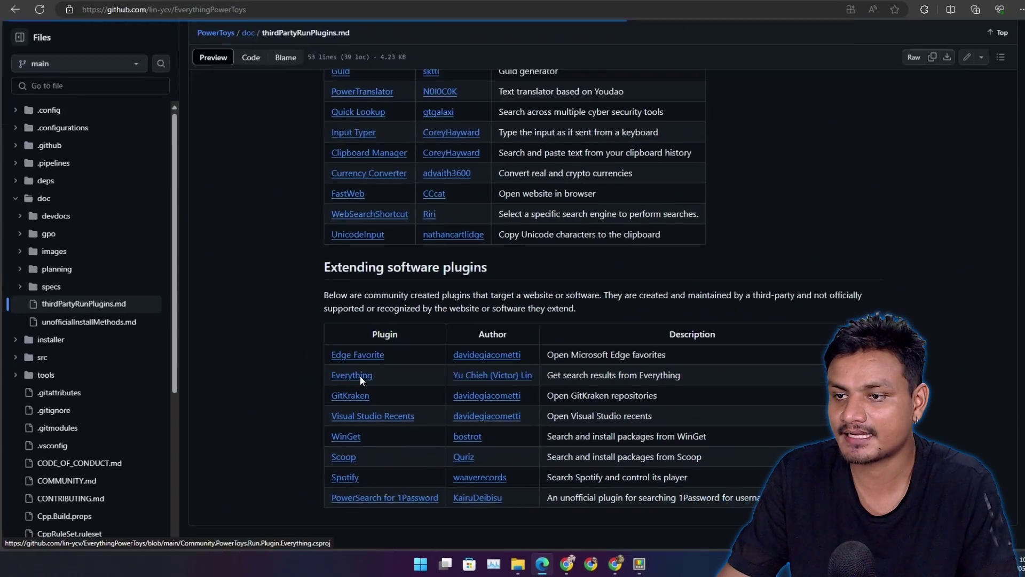
- Follow the Everything entry in the third-party plugins list to the lin-ycv/EverythingPowerToys repository
left_click(271, 385)
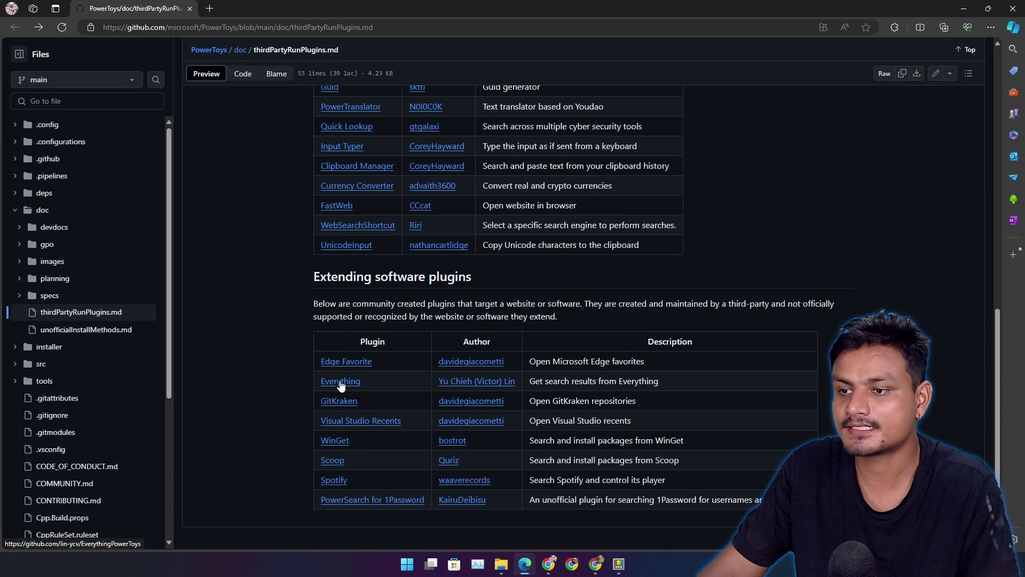
left_click(338, 385)
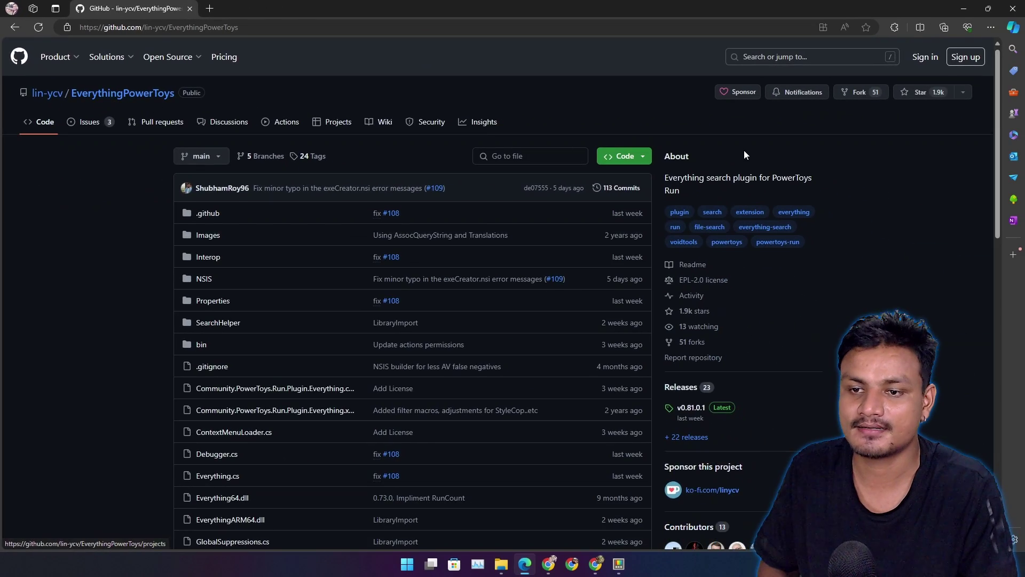
scroll(757, 236, "down", 2)
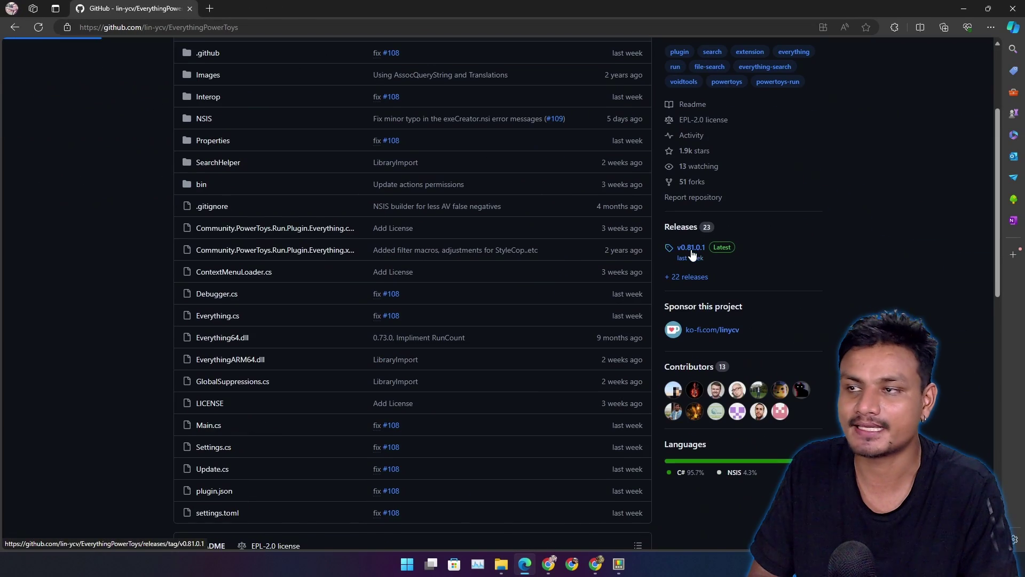
scroll(408, 363, "down", 3)
scroll(408, 363, "down", 3)
- Start the EverythingPT .exe download from the v0.81.0.1 Assets and highlight the advice to use the ZIP file
key("ctrl+minus")
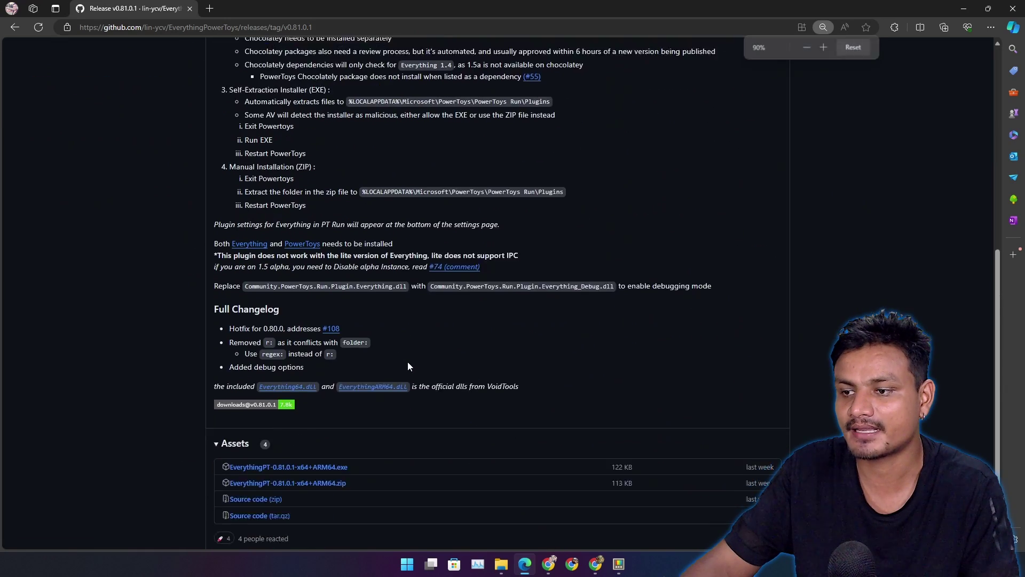
scroll(408, 365, "down", 1)
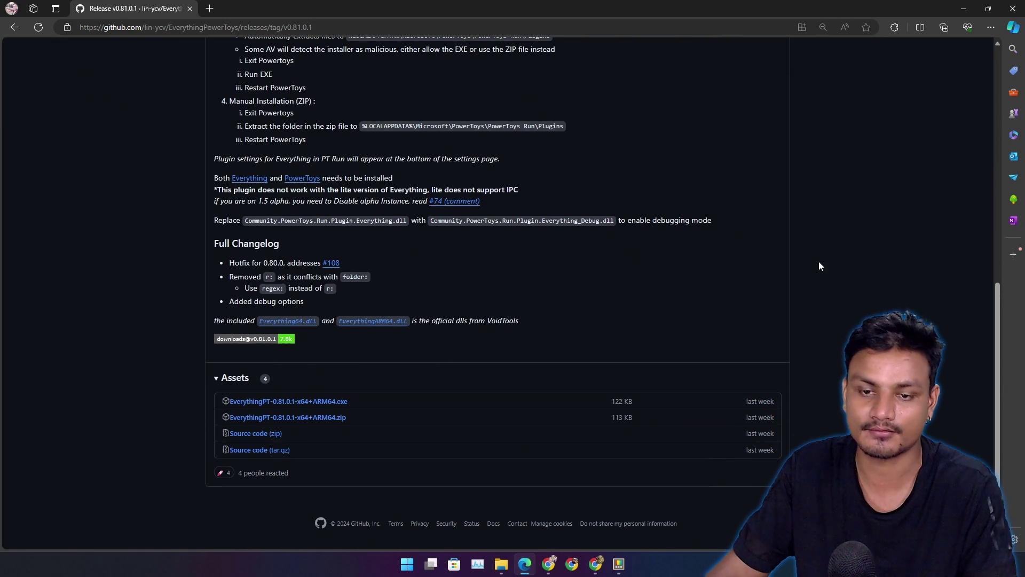
key("ctrl+plus")
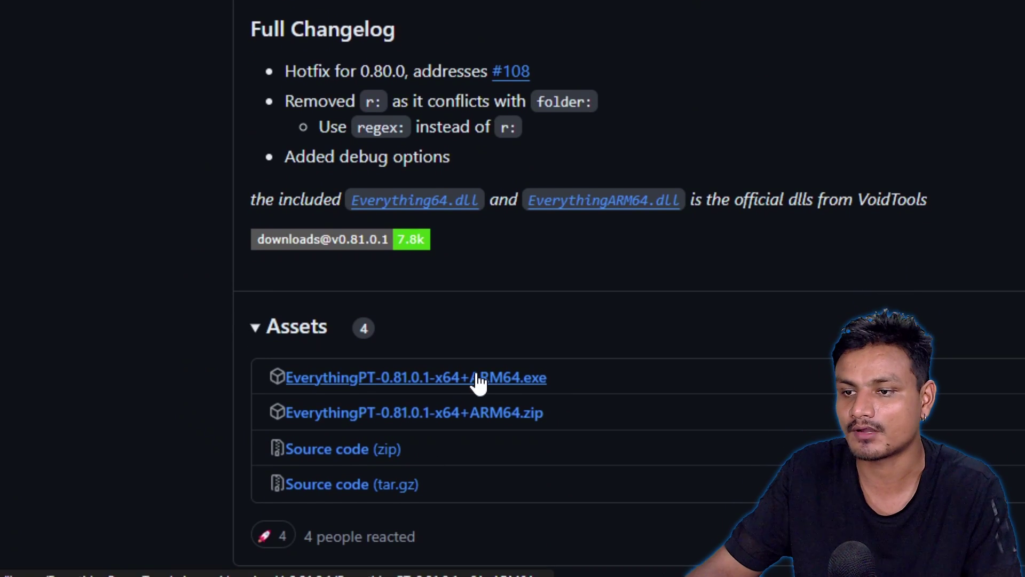
left_click(477, 375)
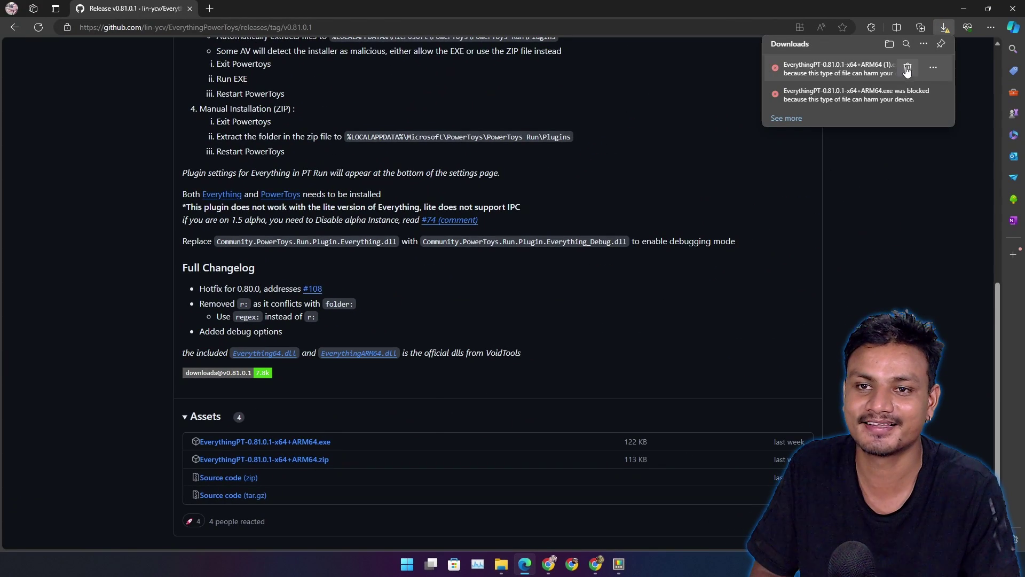
scroll(372, 395, "down", 1)
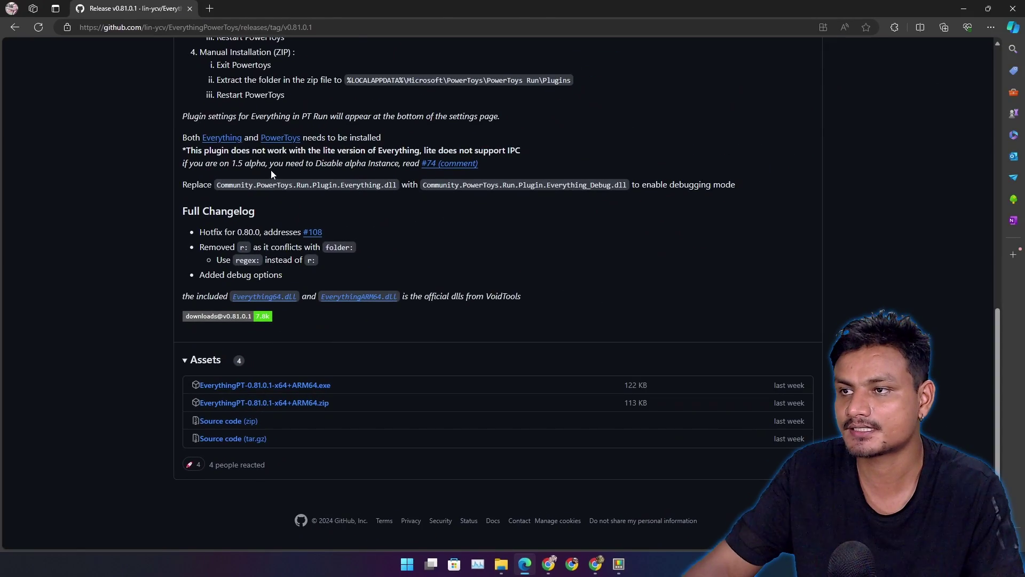
scroll(271, 170, "up", 3)
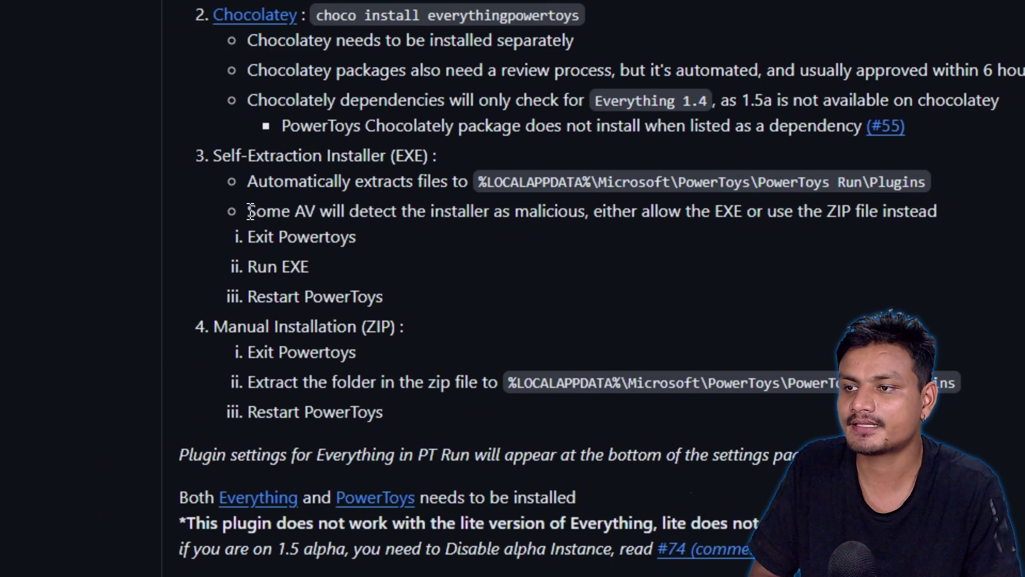
left_click_drag(257, 211, 661, 233)
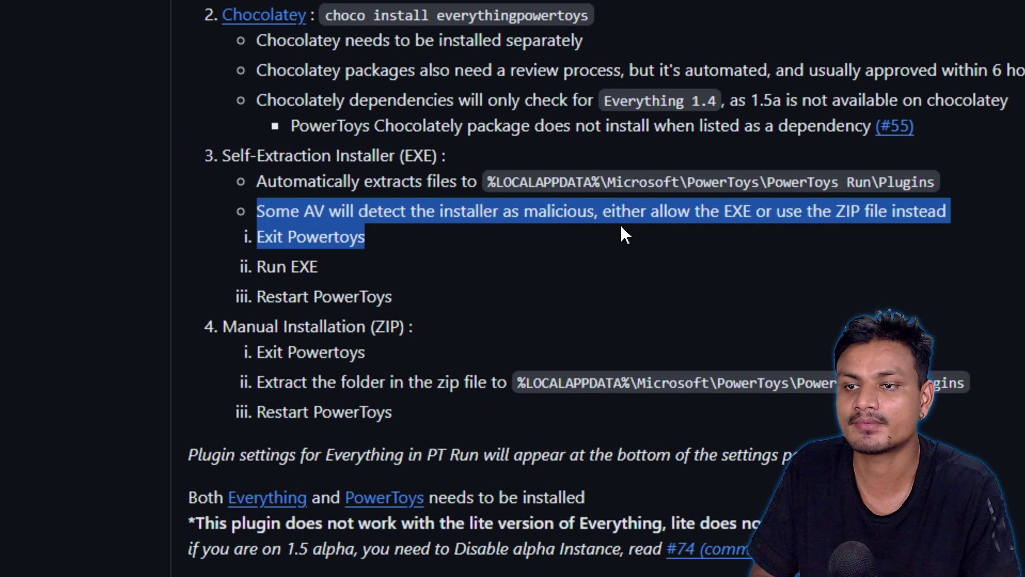
left_click_drag(755, 213, 774, 225)
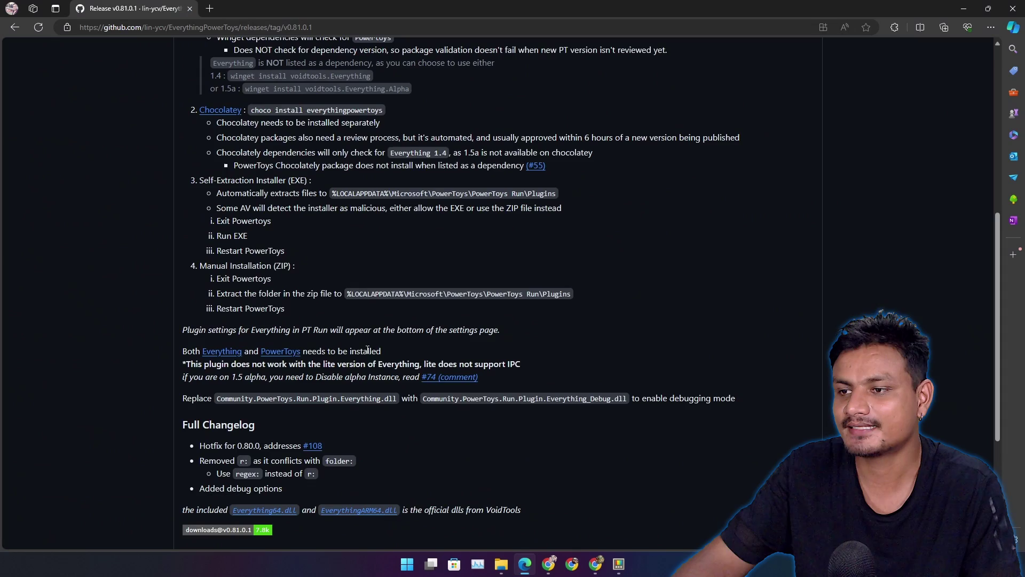
scroll(379, 335, "down", 2)
scroll(388, 358, "down", 1)
scroll(519, 293, "down", 2)
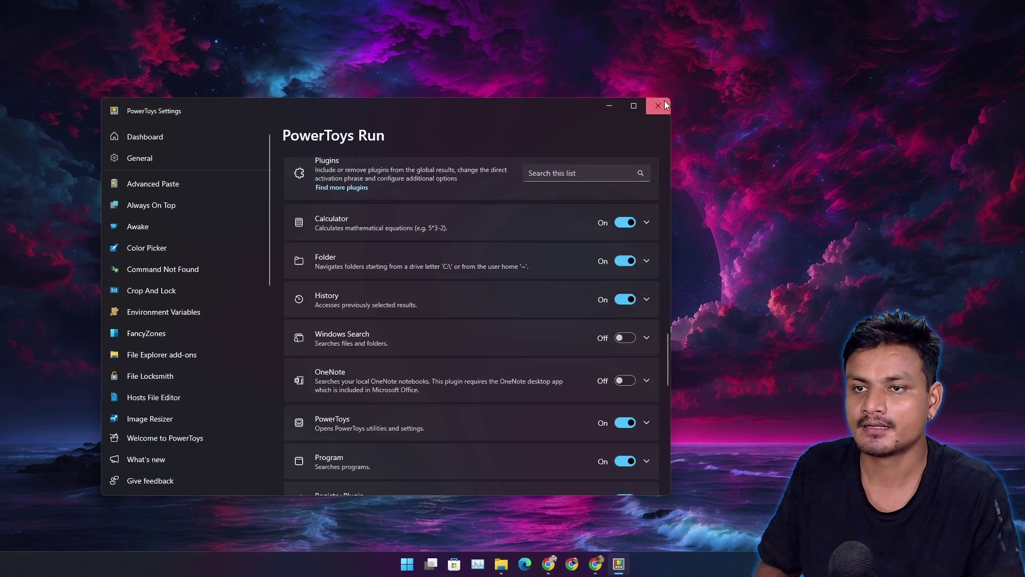
- Close PowerToys Settings and bring up the Windows search panel showing indexing turned off
left_click(664, 101)
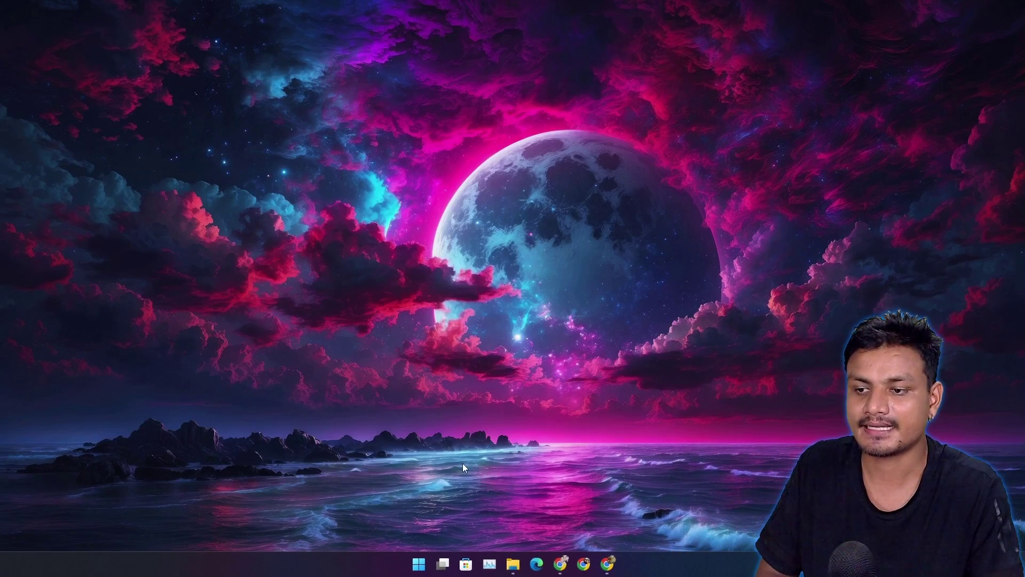
left_click(419, 564)
key("super+s")
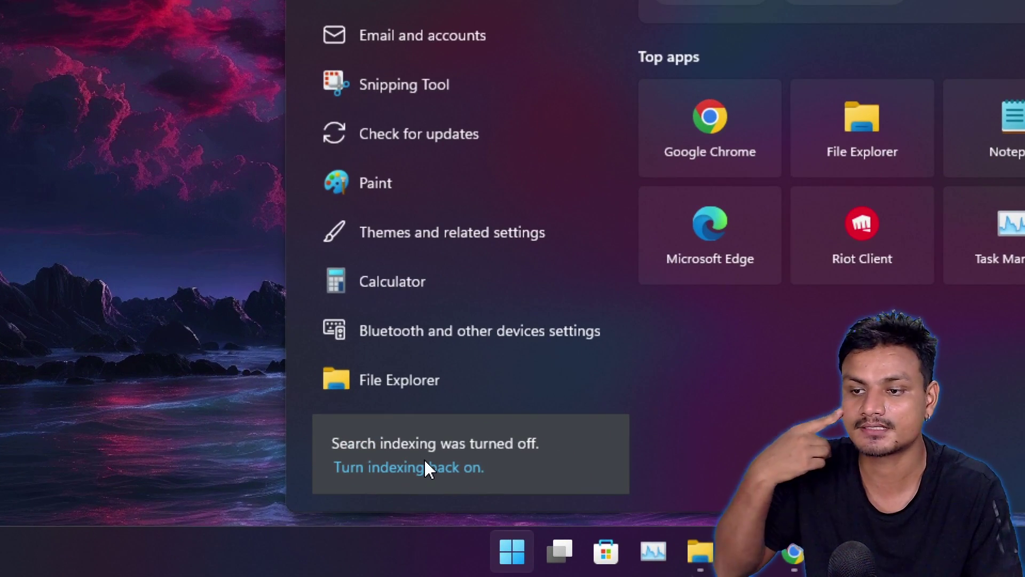
- Run services.msc, select the Windows Search service listed as Disabled, then minimize Services
key("Escape")
key("super+r")
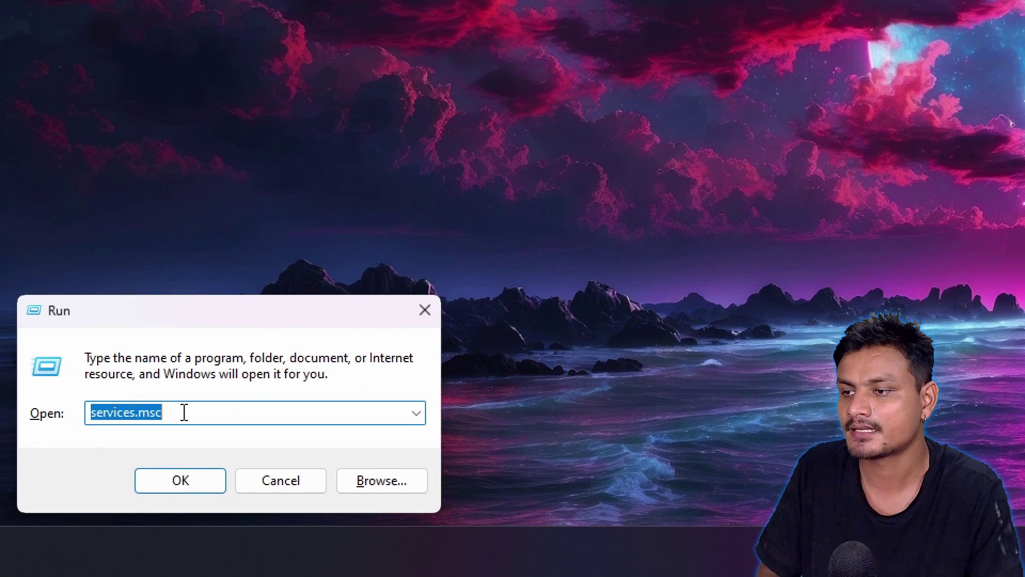
left_click(185, 413)
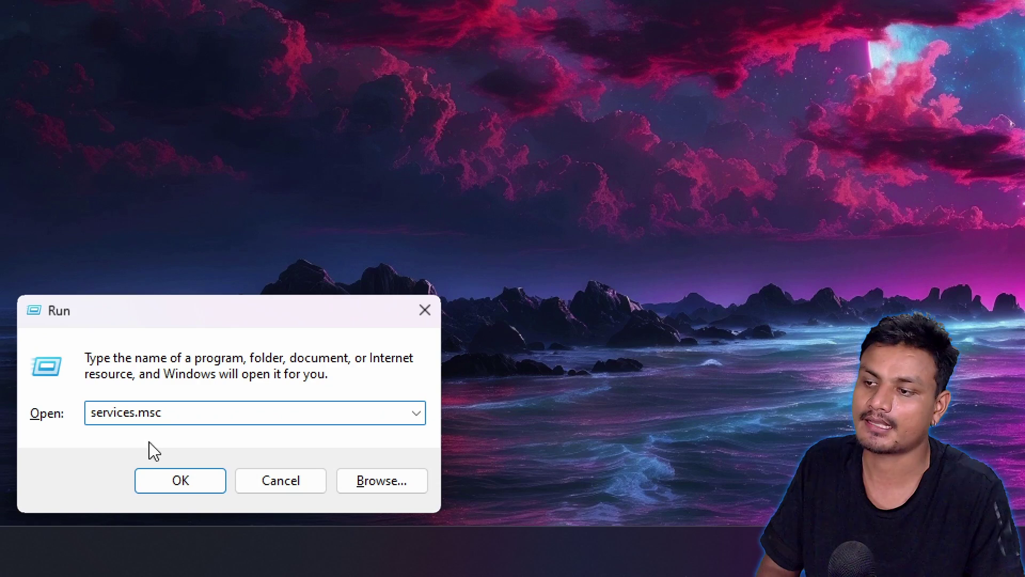
left_click(178, 482)
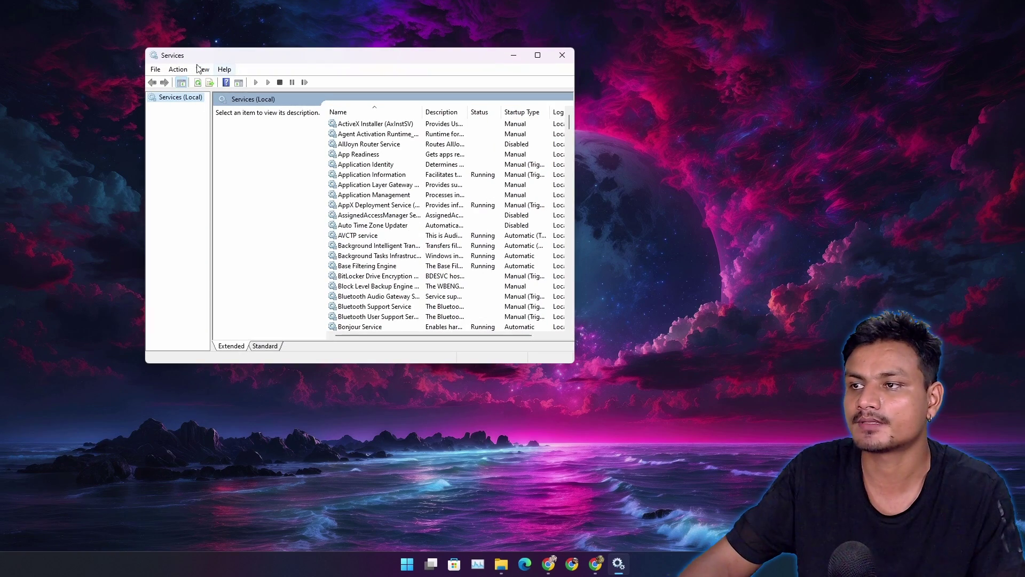
scroll(401, 224, "down", 4)
scroll(440, 241, "down", 20)
left_click(440, 246)
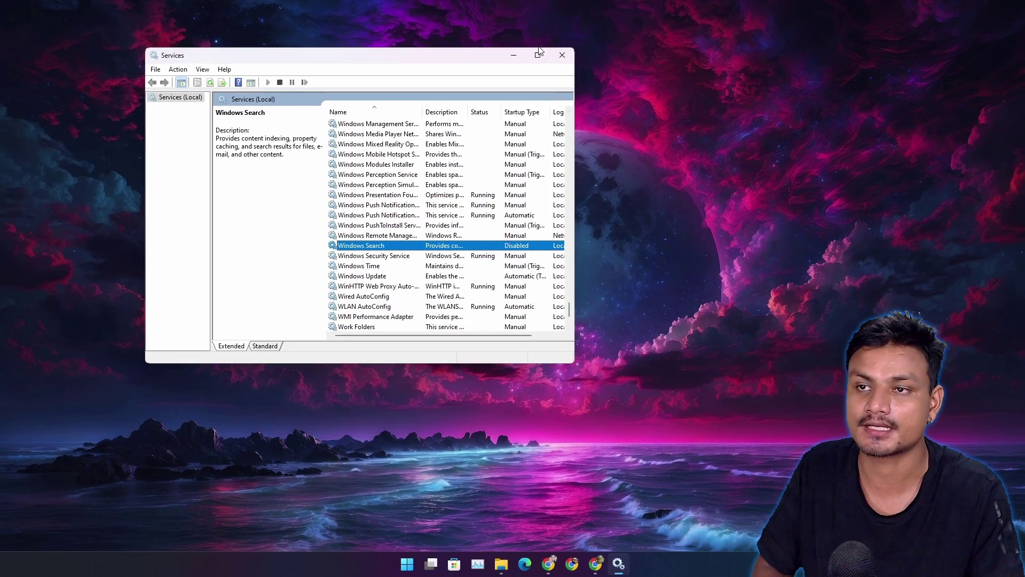
left_click(513, 55)
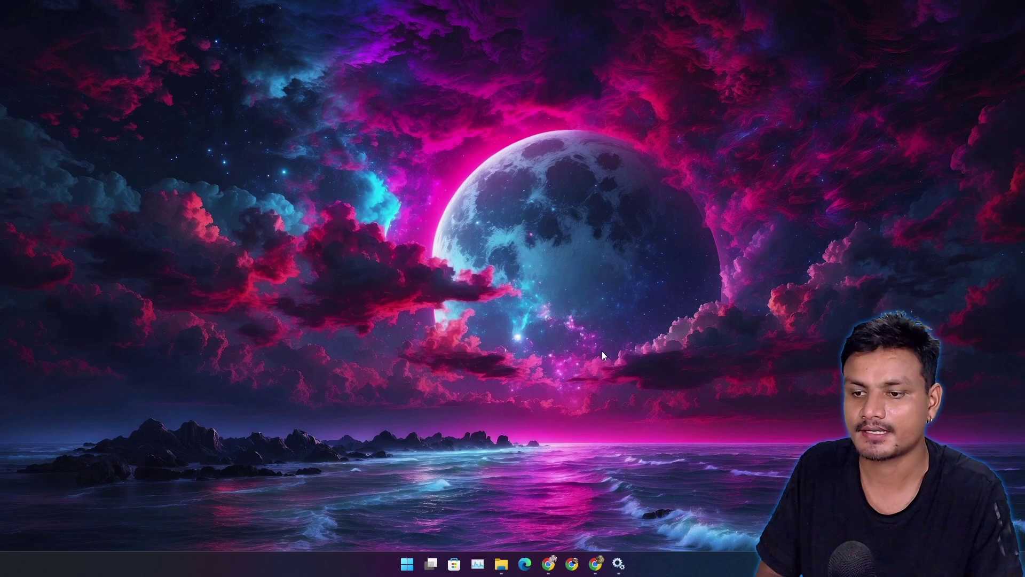
left_click(617, 563)
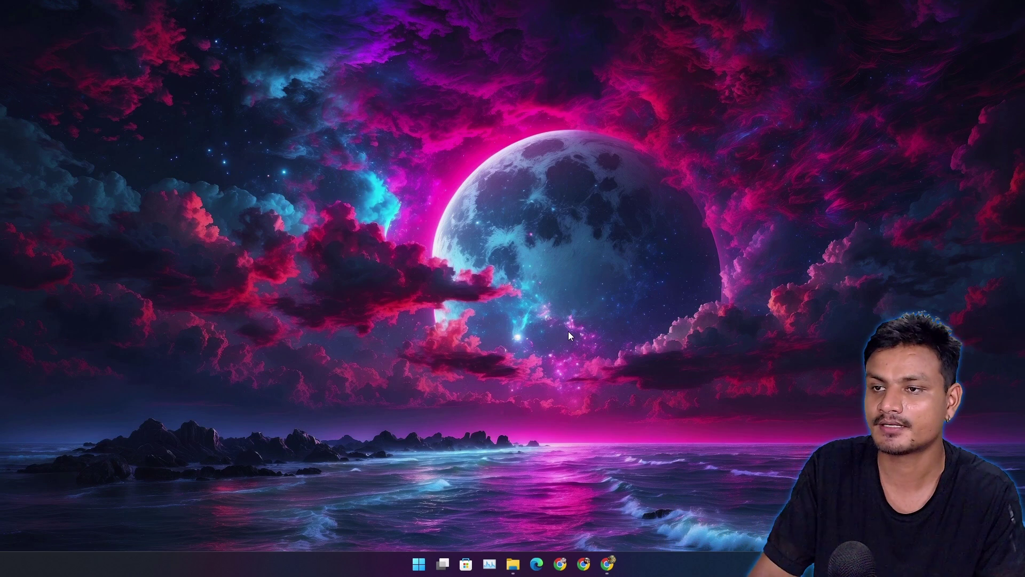
key("alt+space")
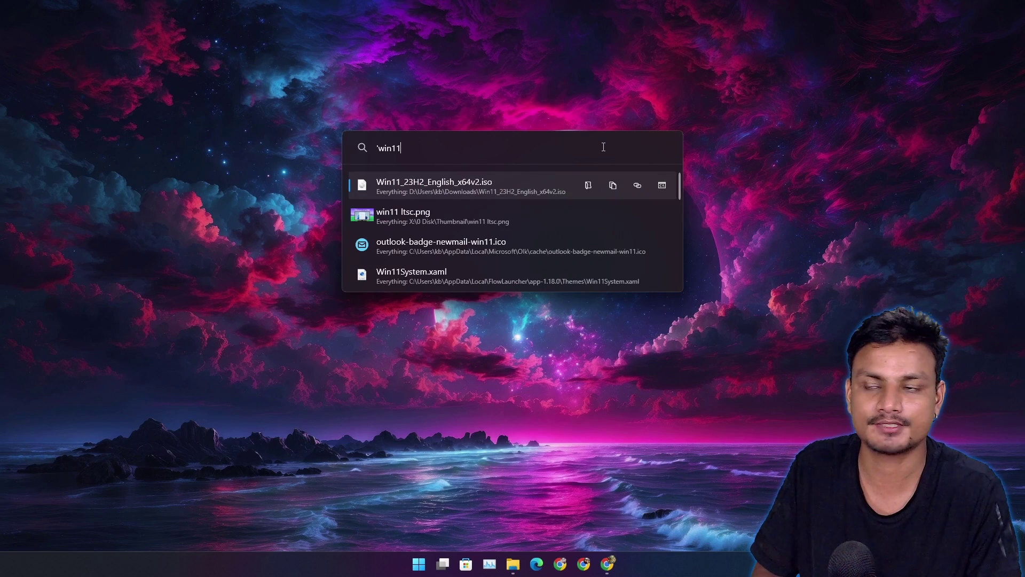
- Clear the 'win11 query to list the plugin keywords, then dismiss the launcher
key("BackSpace")
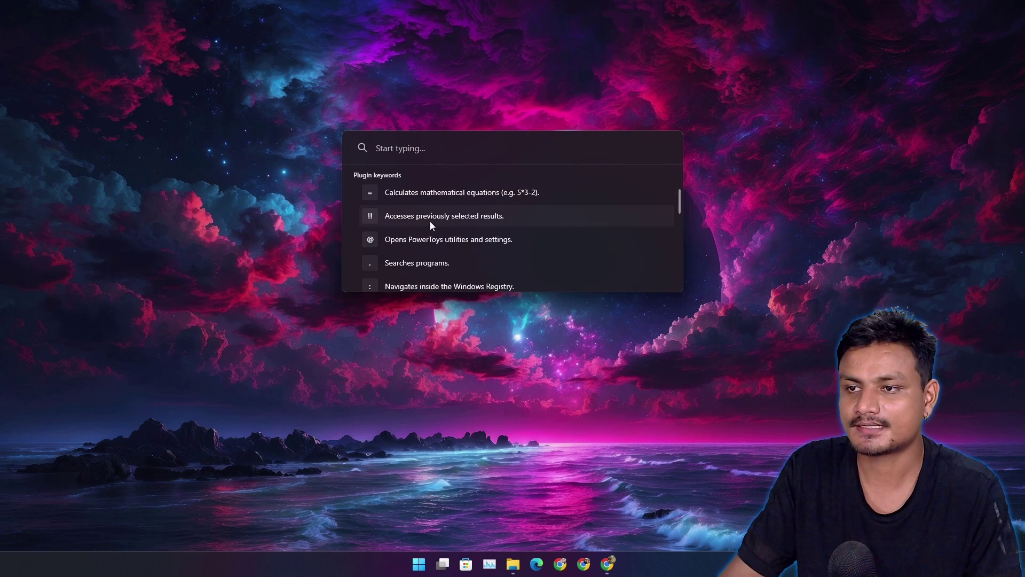
scroll(441, 241, "down", 5)
scroll(386, 201, "up", 5)
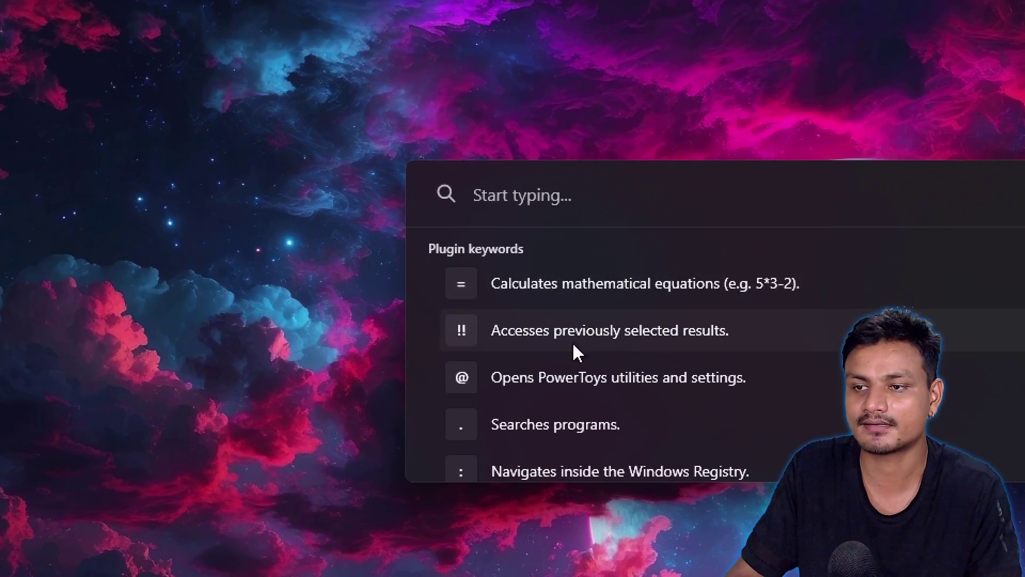
scroll(424, 239, "down", 5)
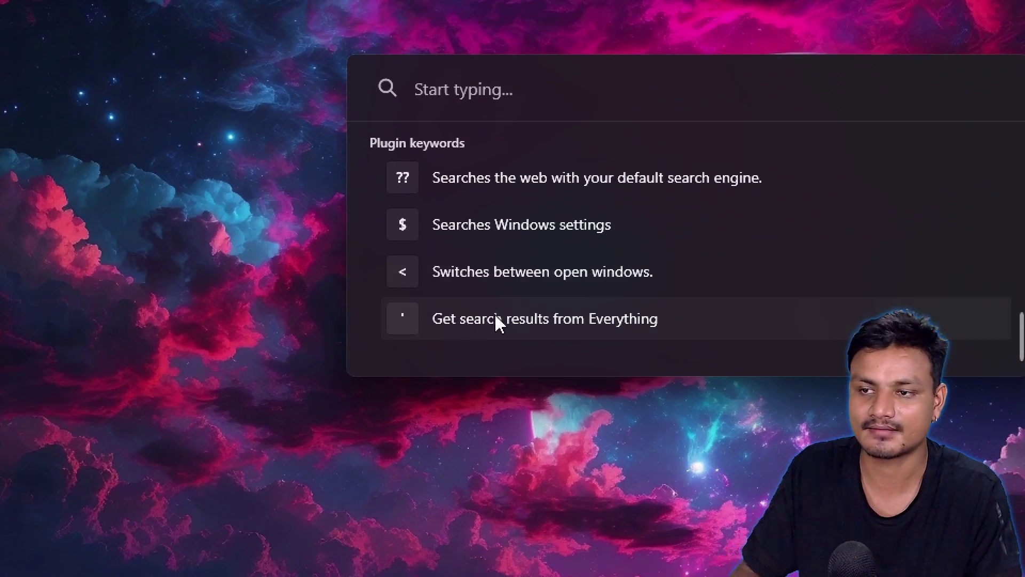
scroll(418, 263, "up", 3)
scroll(479, 197, "down", 5)
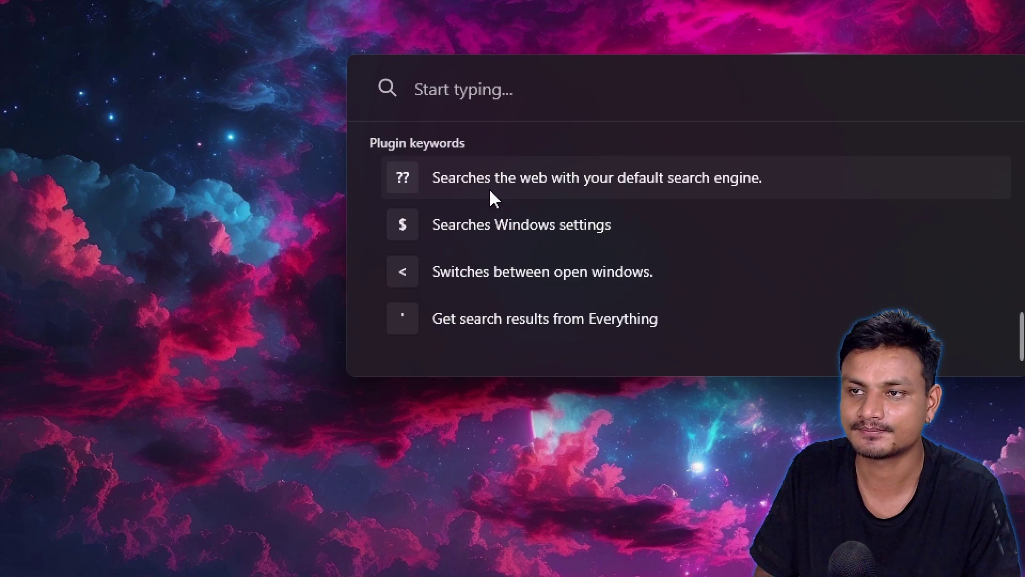
scroll(489, 197, "up", 5)
left_click(765, 62)
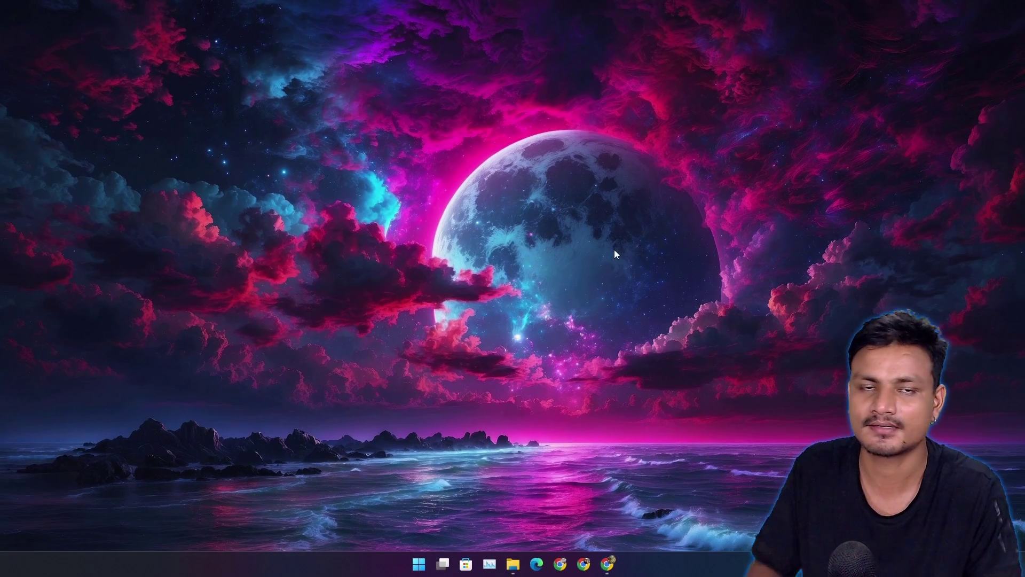